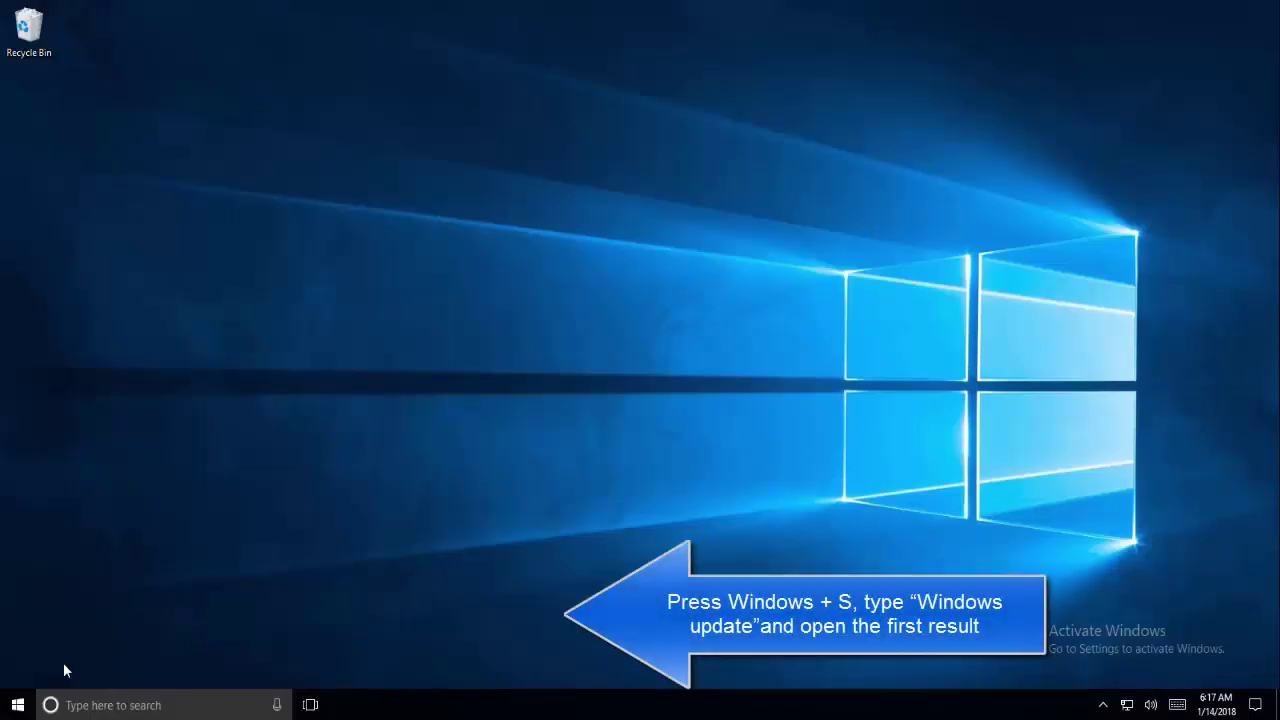
Search Windows for "windows update" and open the first result.
key("super+s")
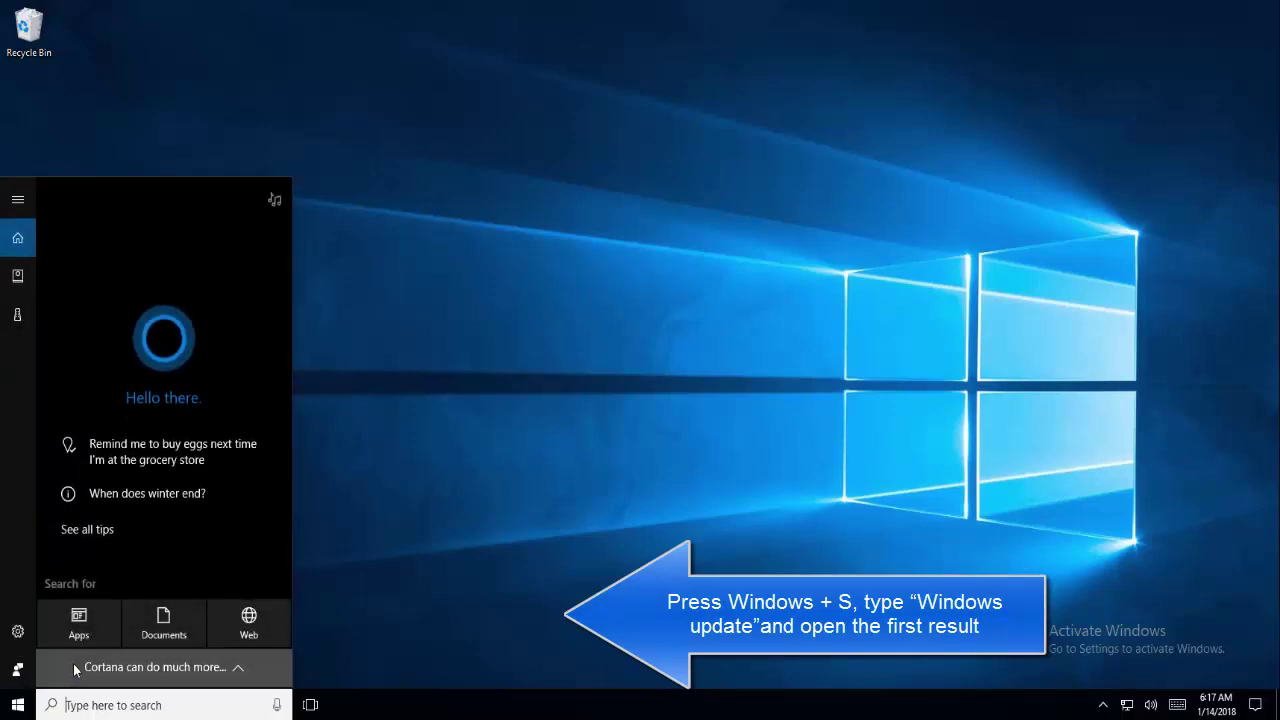
type("windows upda")
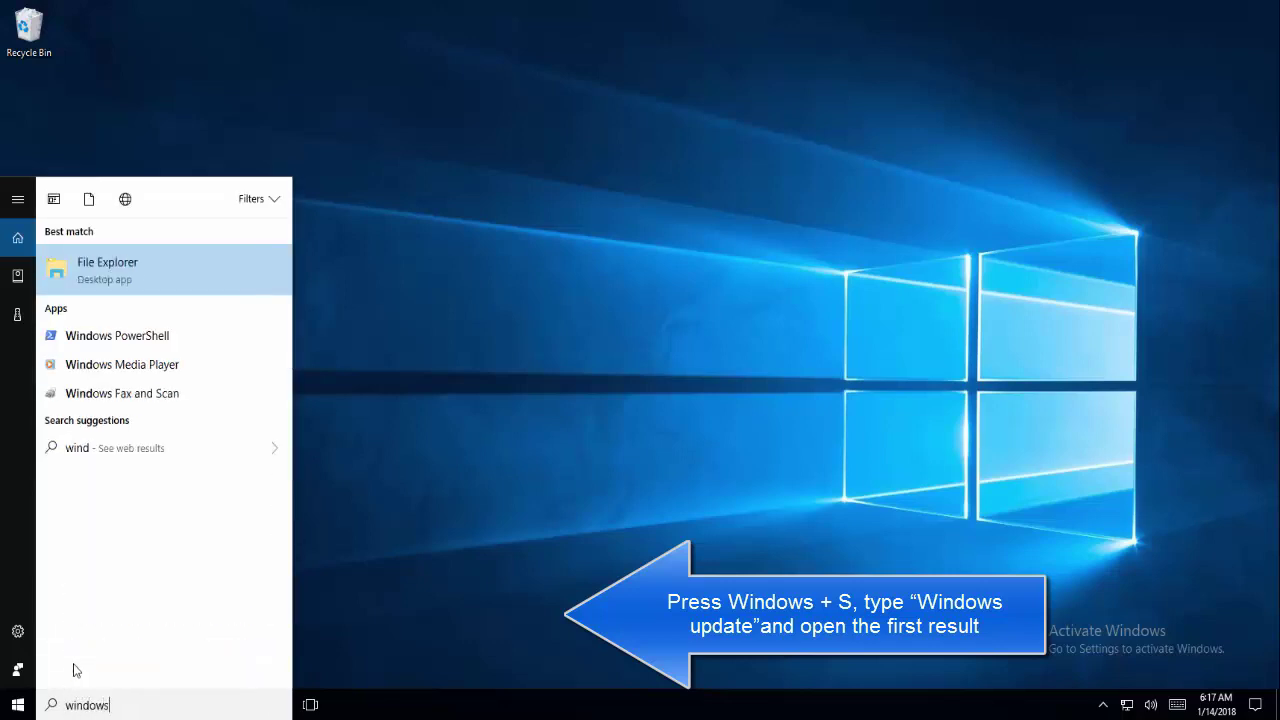
type("te")
key("Return")
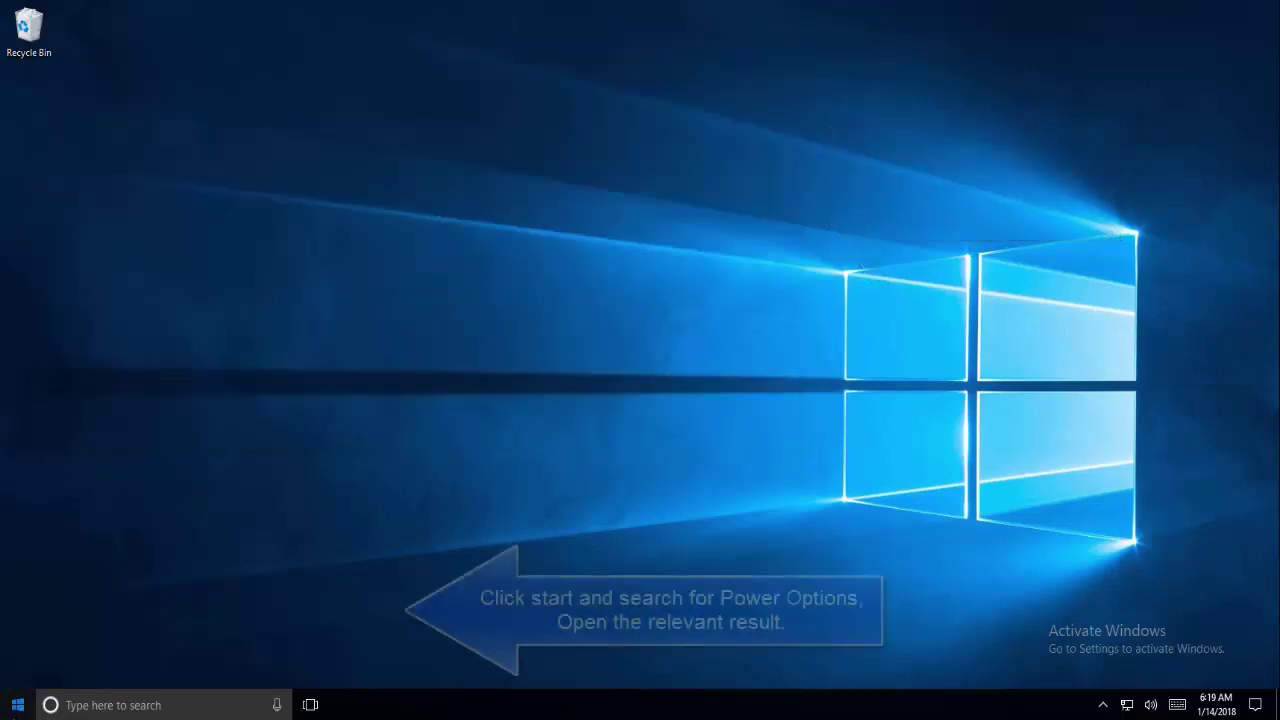
Search Windows for "power option" and open the power plan result from the settings matches.
left_click(16, 706)
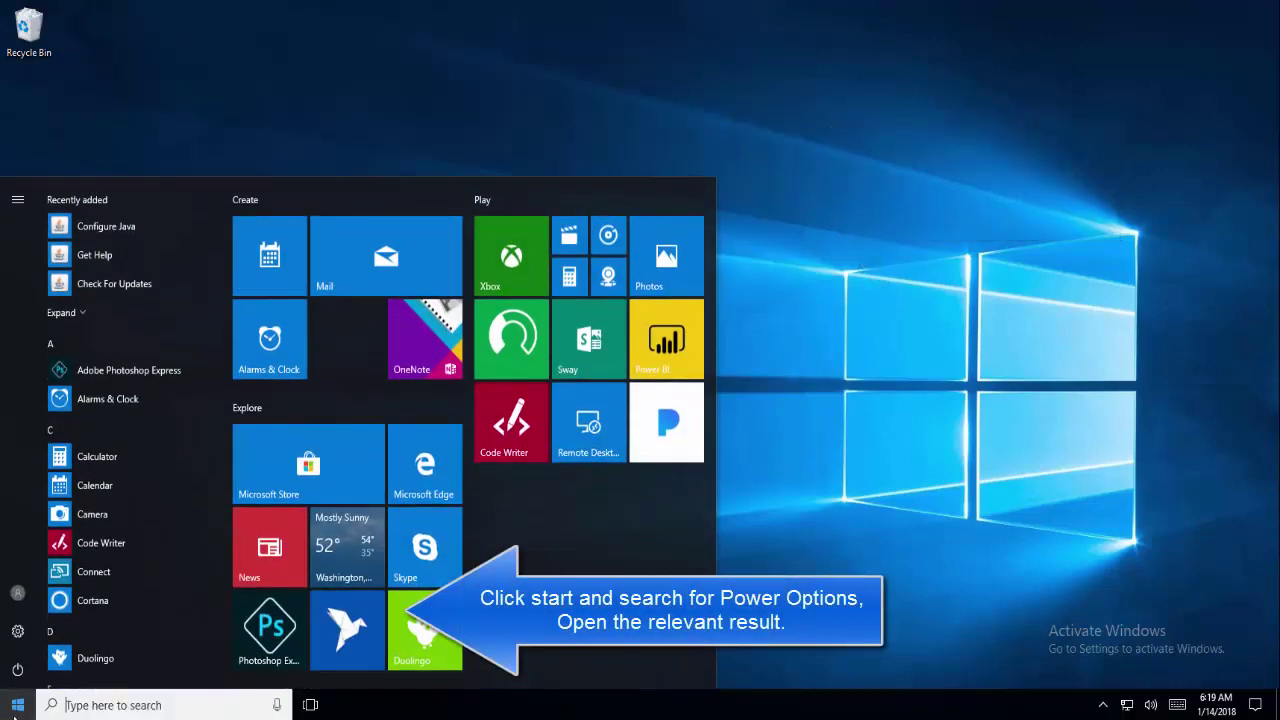
type("power")
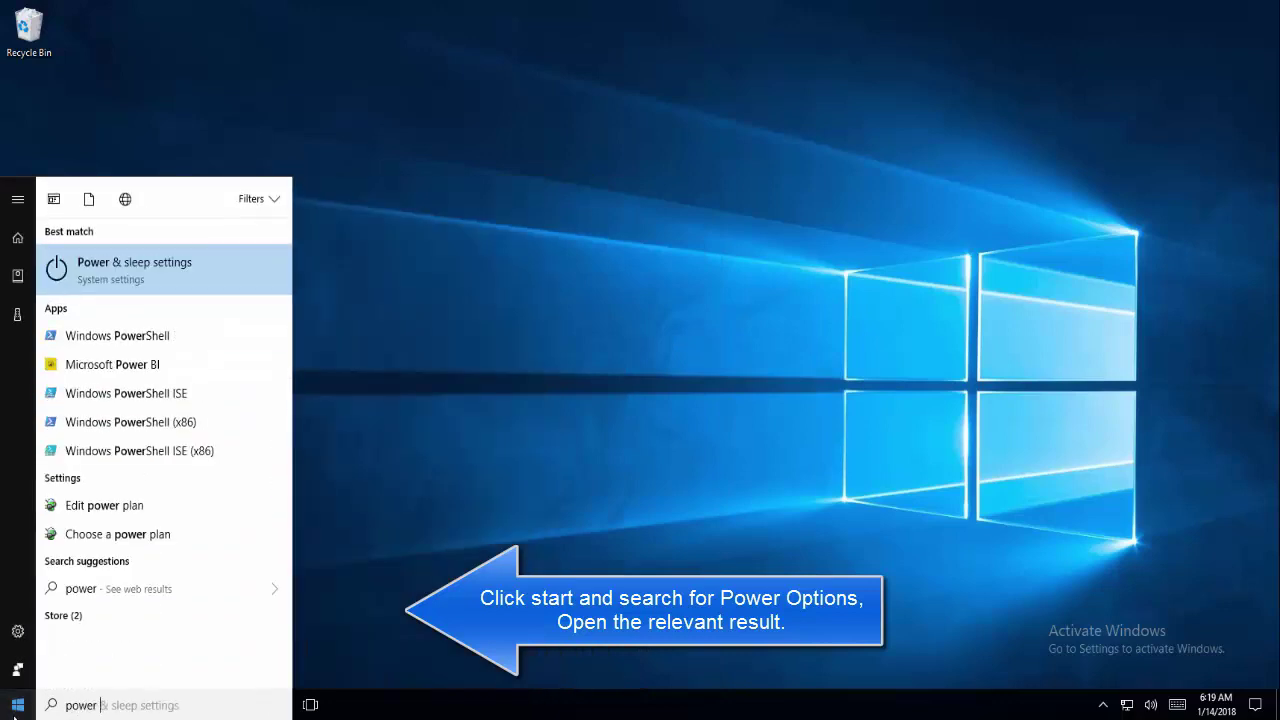
type(" option")
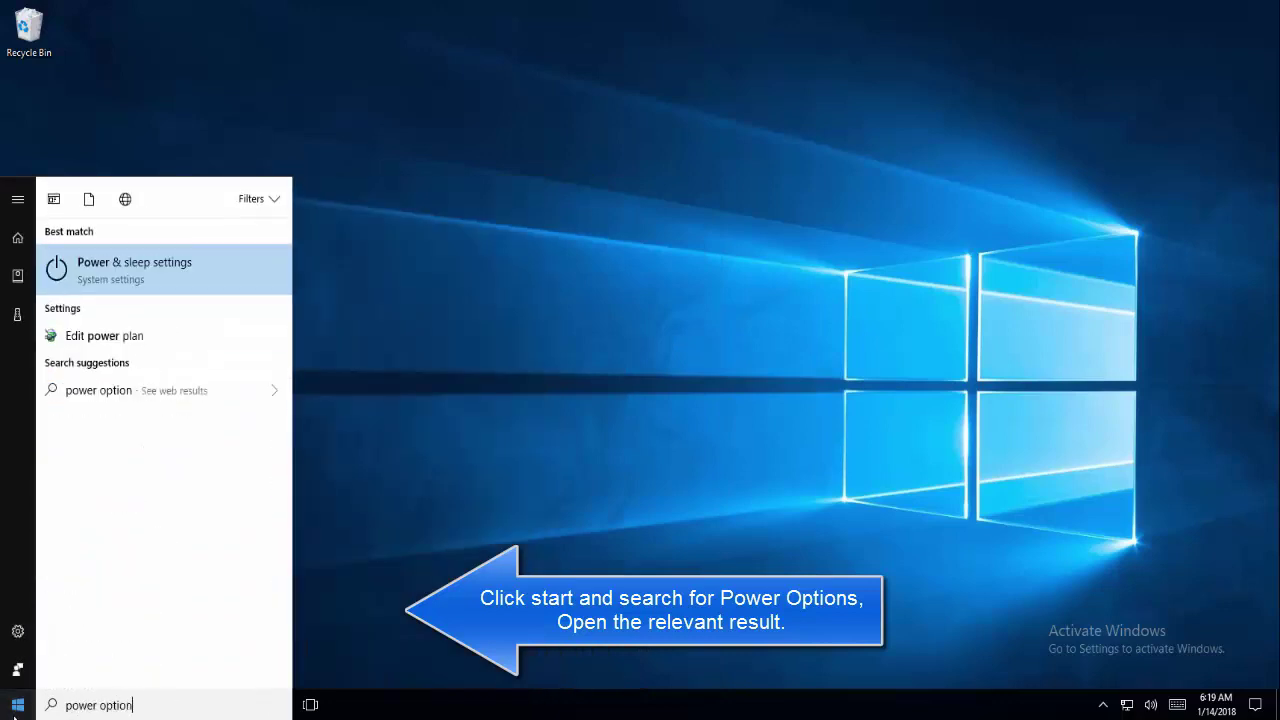
type("s")
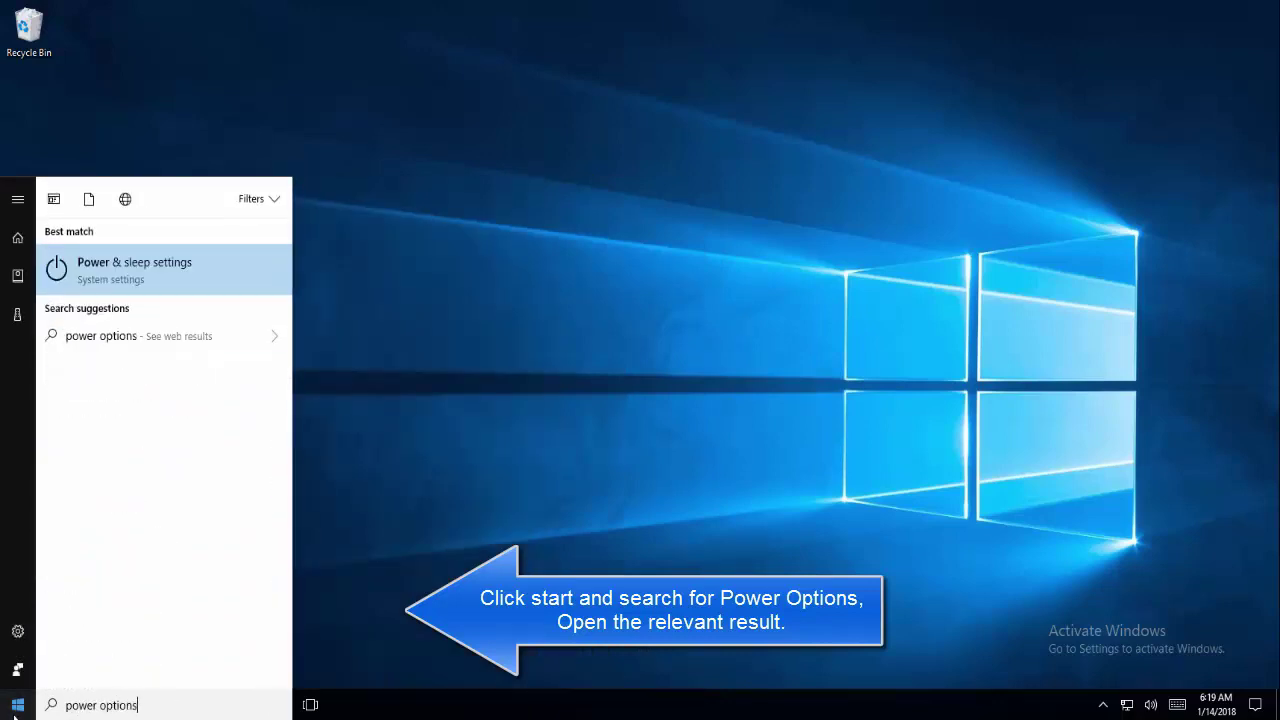
key("BackSpace")
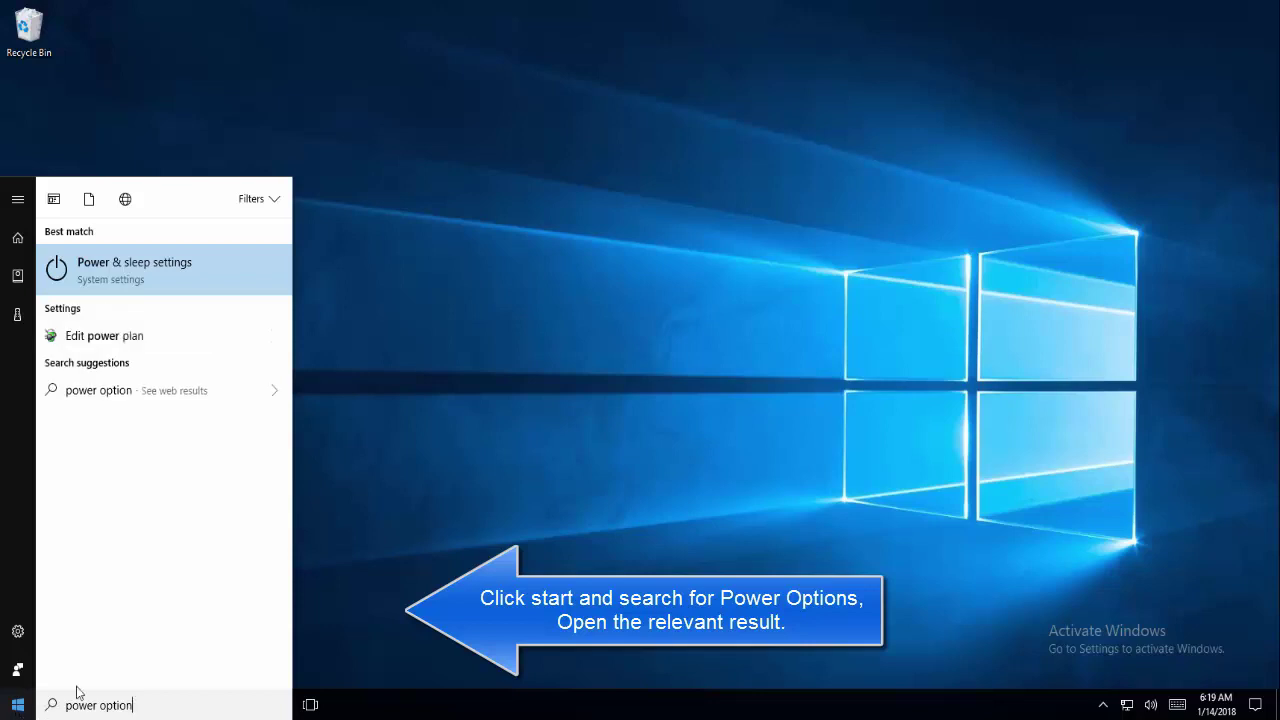
left_click(149, 333)
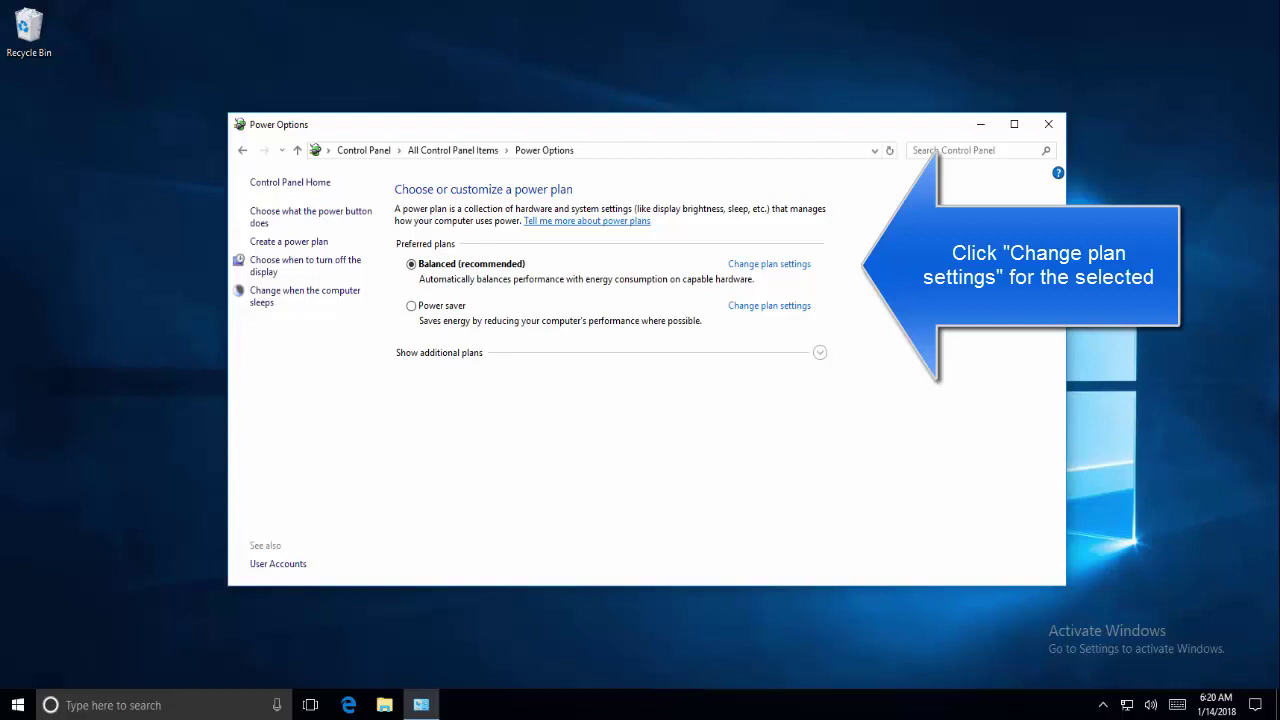
Restore the default settings of the Balanced power plan, confirm the reset and close the window.
left_click(752, 264)
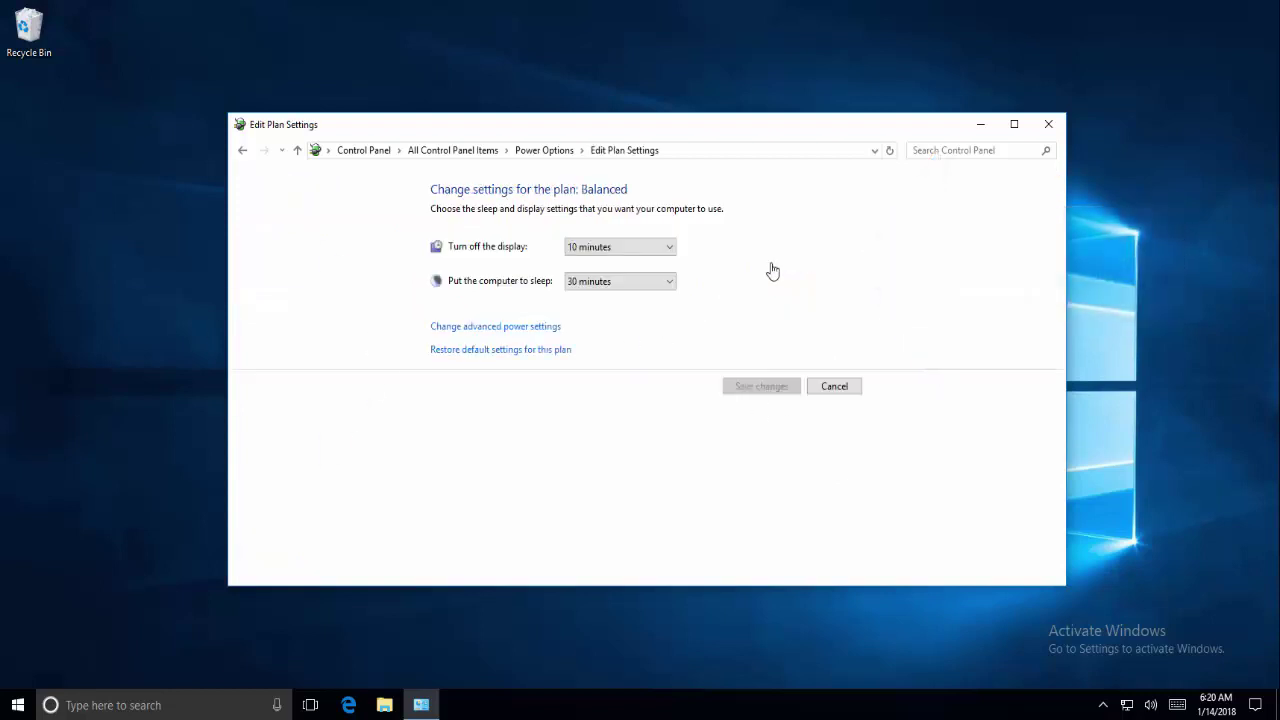
left_click(552, 350)
left_click(674, 371)
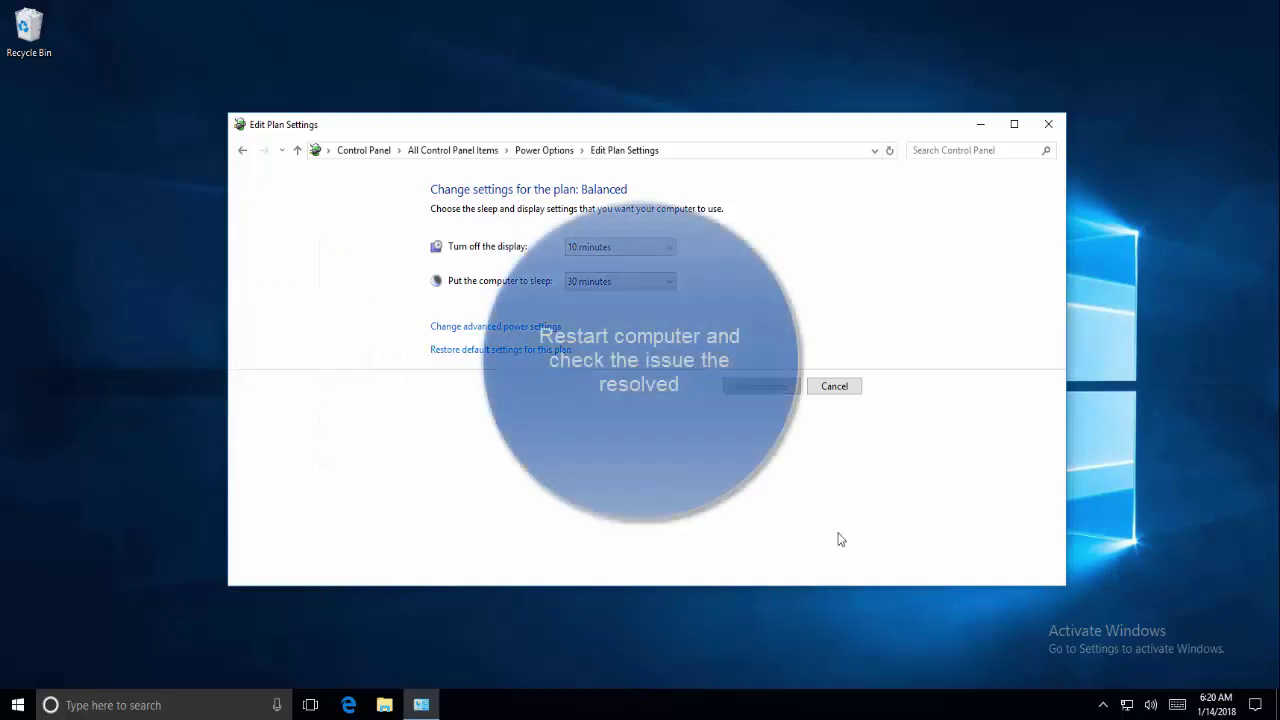
left_click(1048, 124)
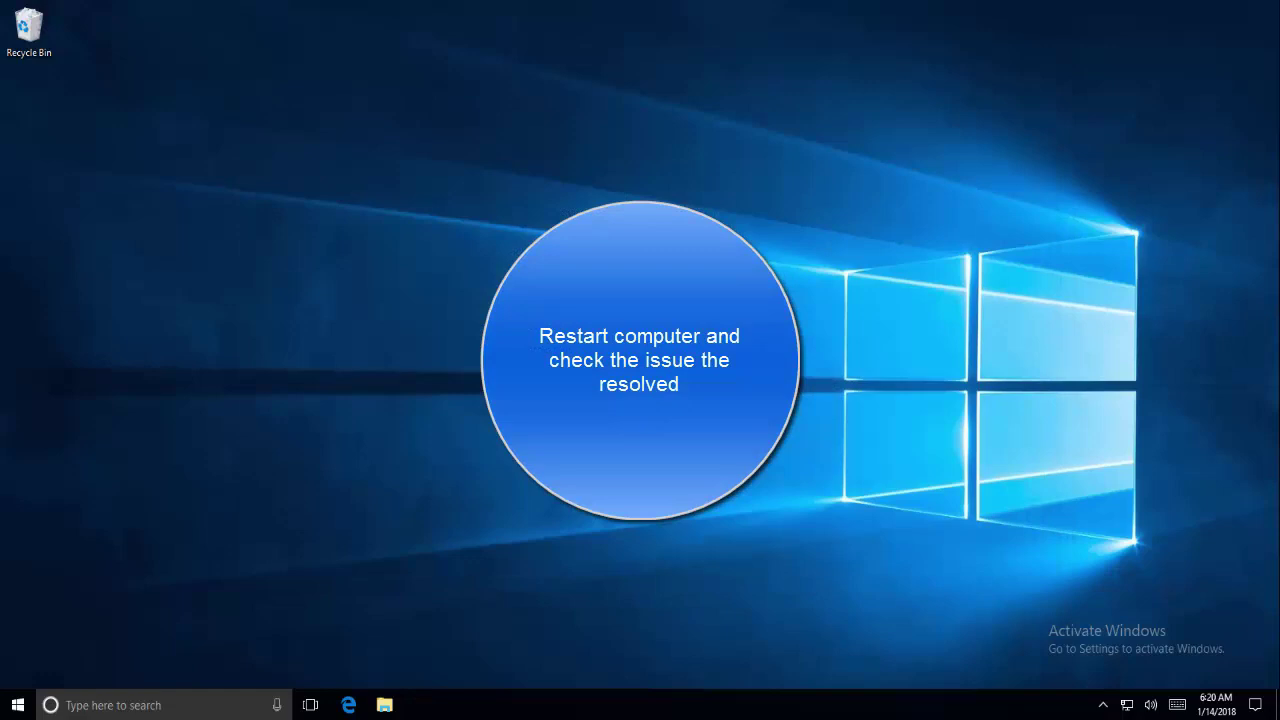
Launch "control panel" through the Run dialog and display its items by Category.
key("super+r")
type("control pa")
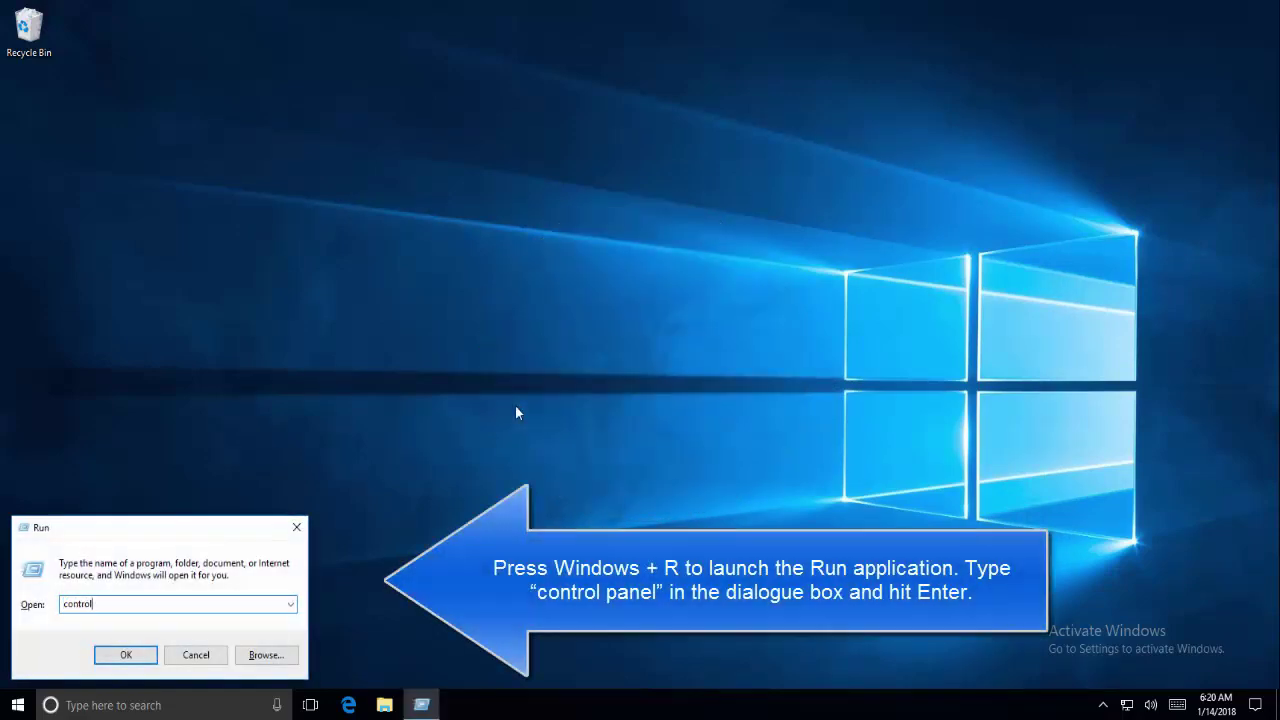
type("nel")
key("Return")
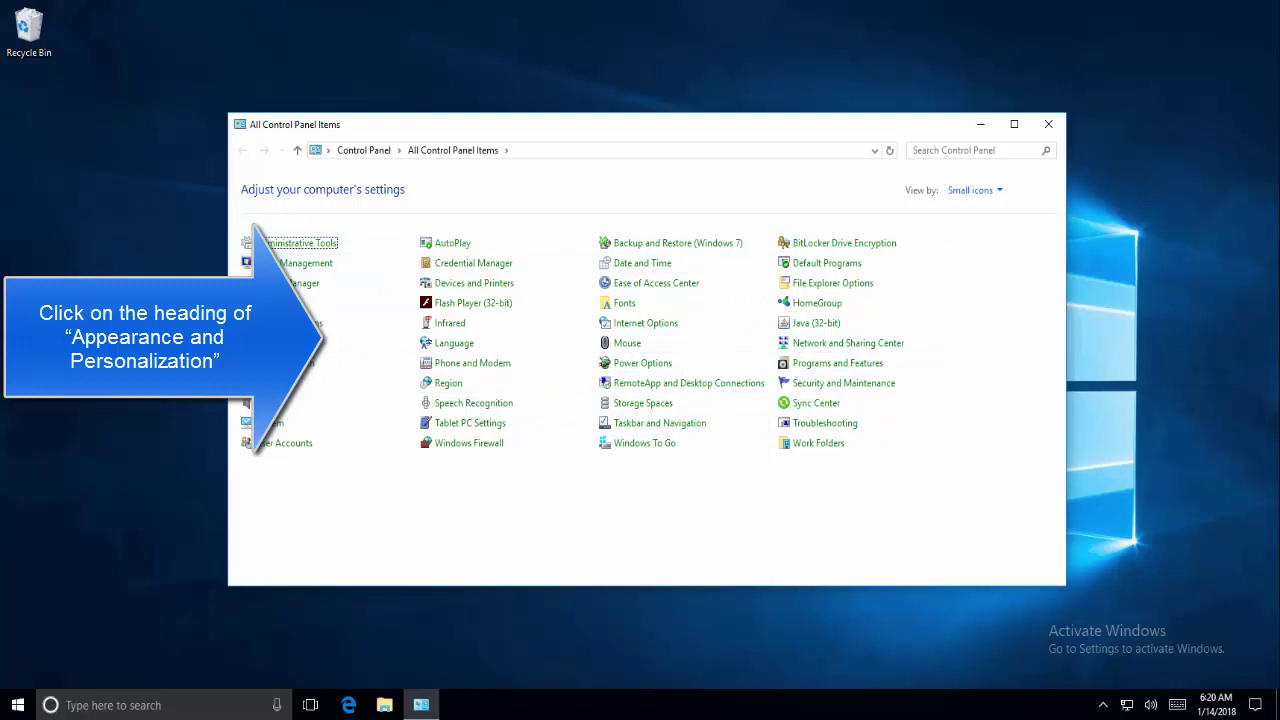
left_click(972, 191)
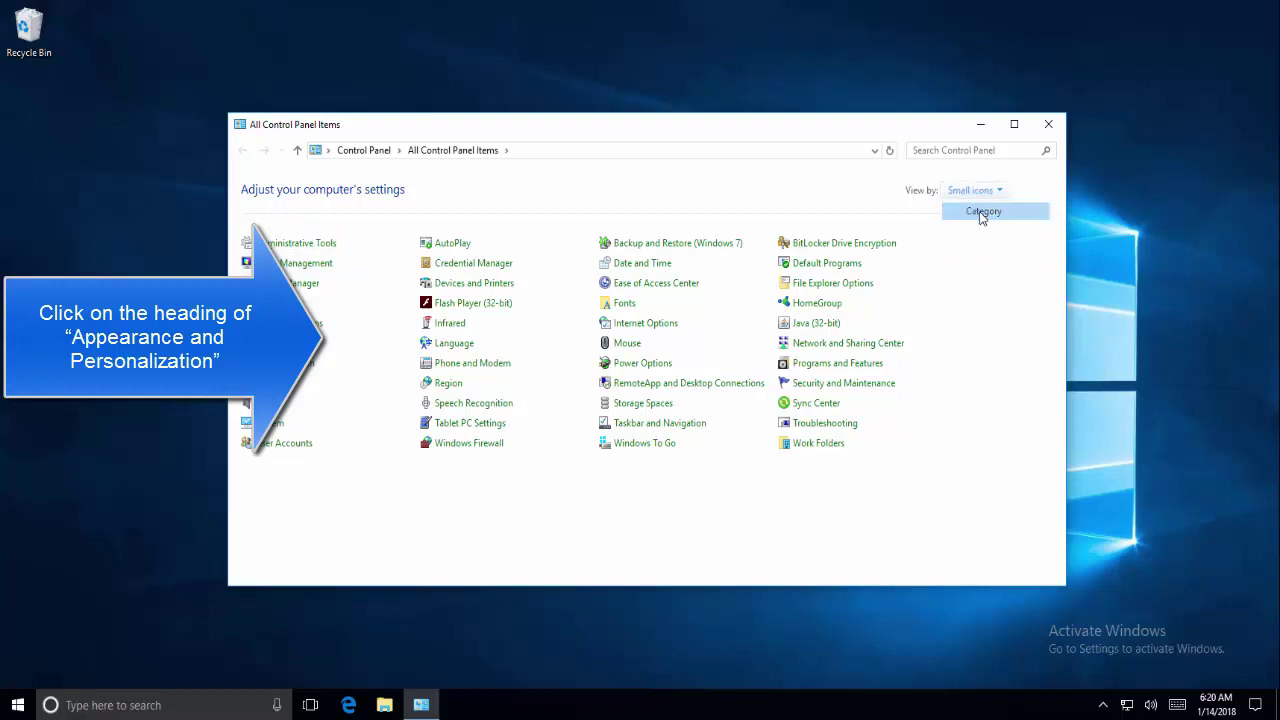
left_click(981, 213)
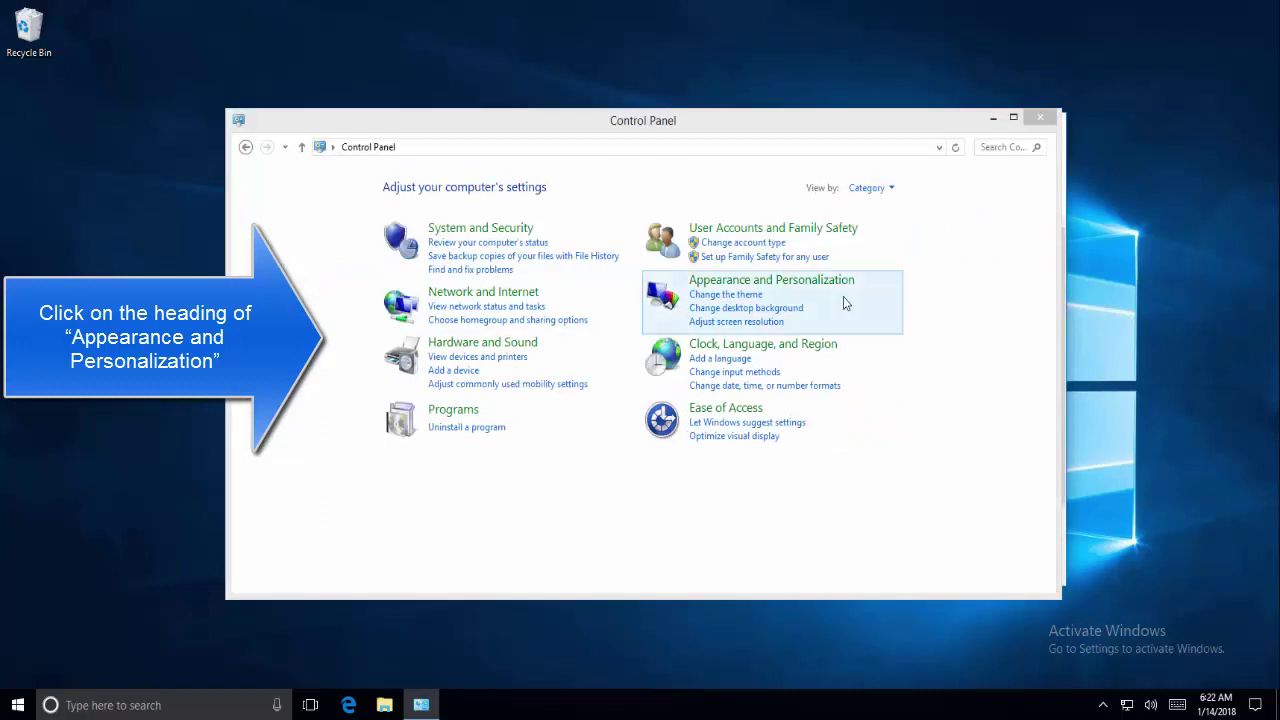
Open the screen saver settings found under Appearance and Personalization.
left_click(814, 280)
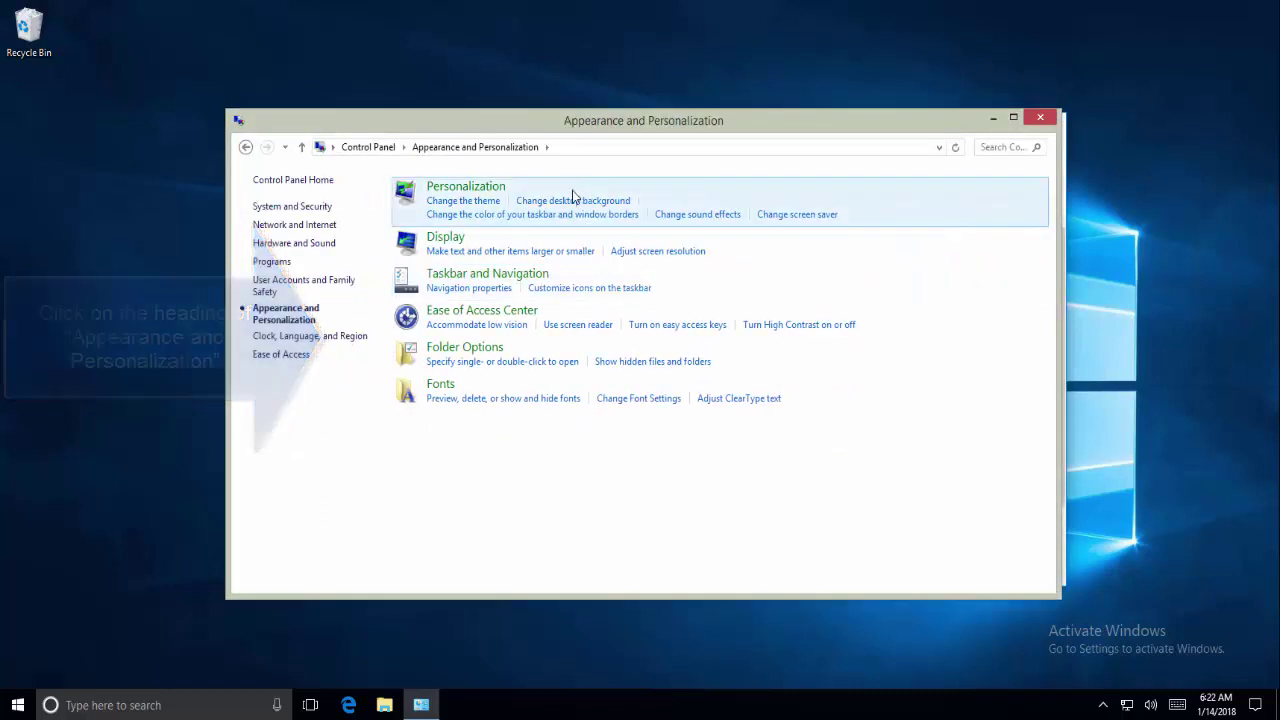
left_click(783, 216)
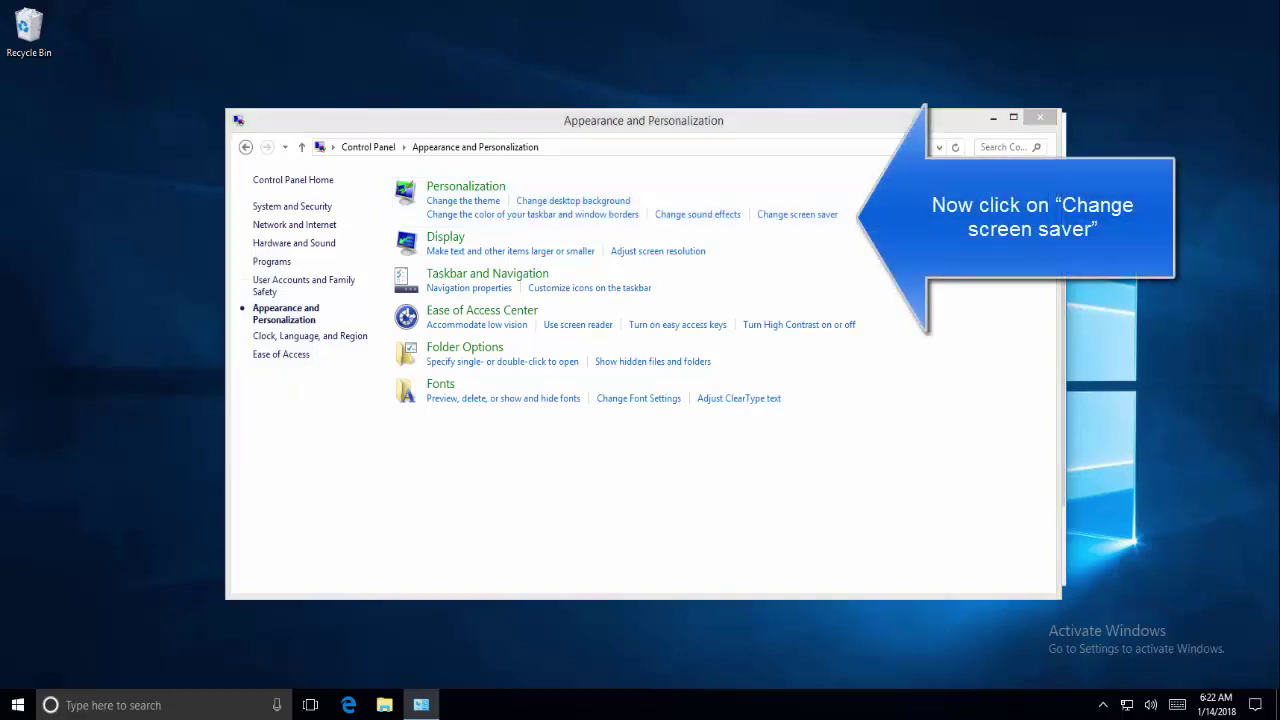
left_click_drag(837, 386, 826, 158)
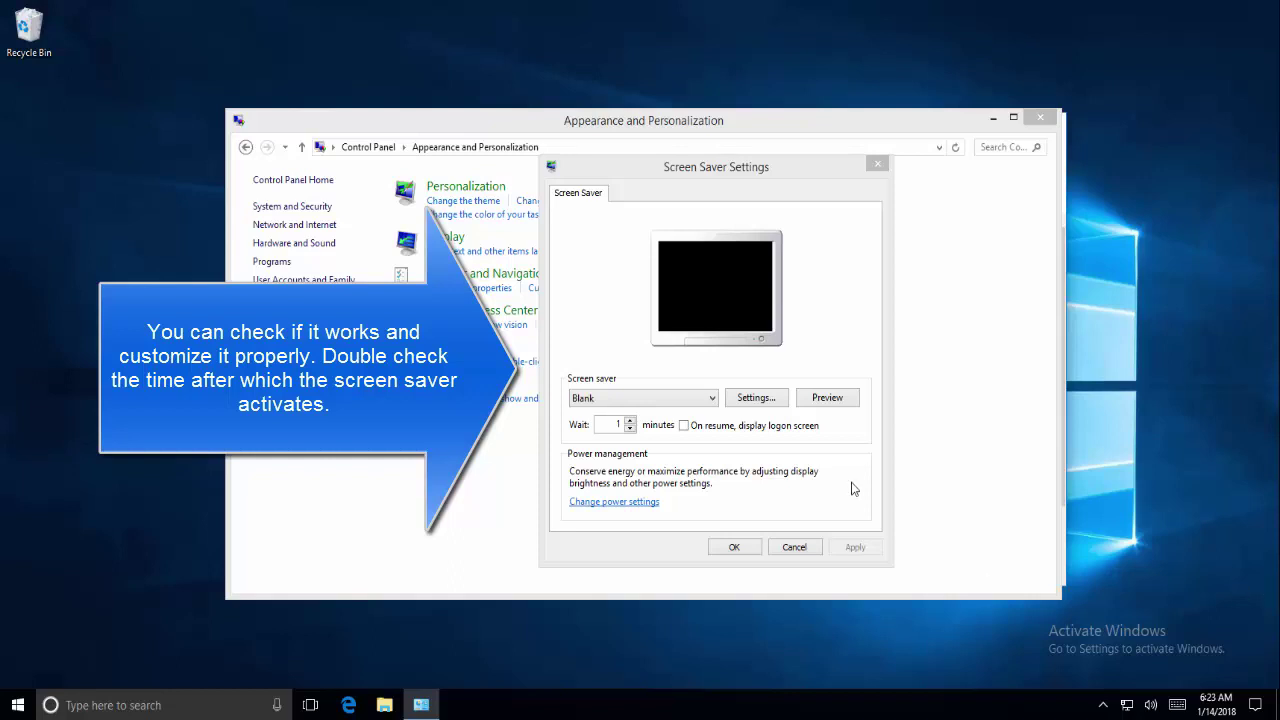
Preview the Blank and Bubbles screen savers, discard the selection and close the Appearance and Personalization window.
left_click(838, 404)
mouse_move(839, 411)
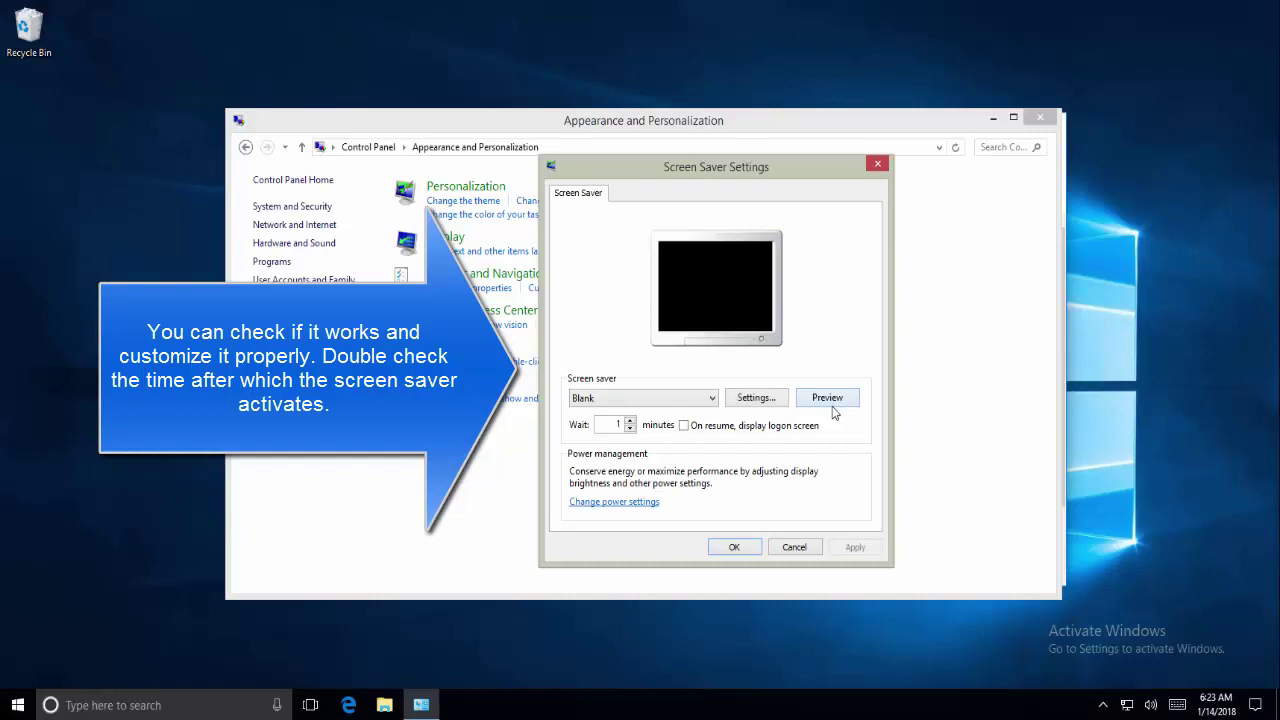
left_click(711, 399)
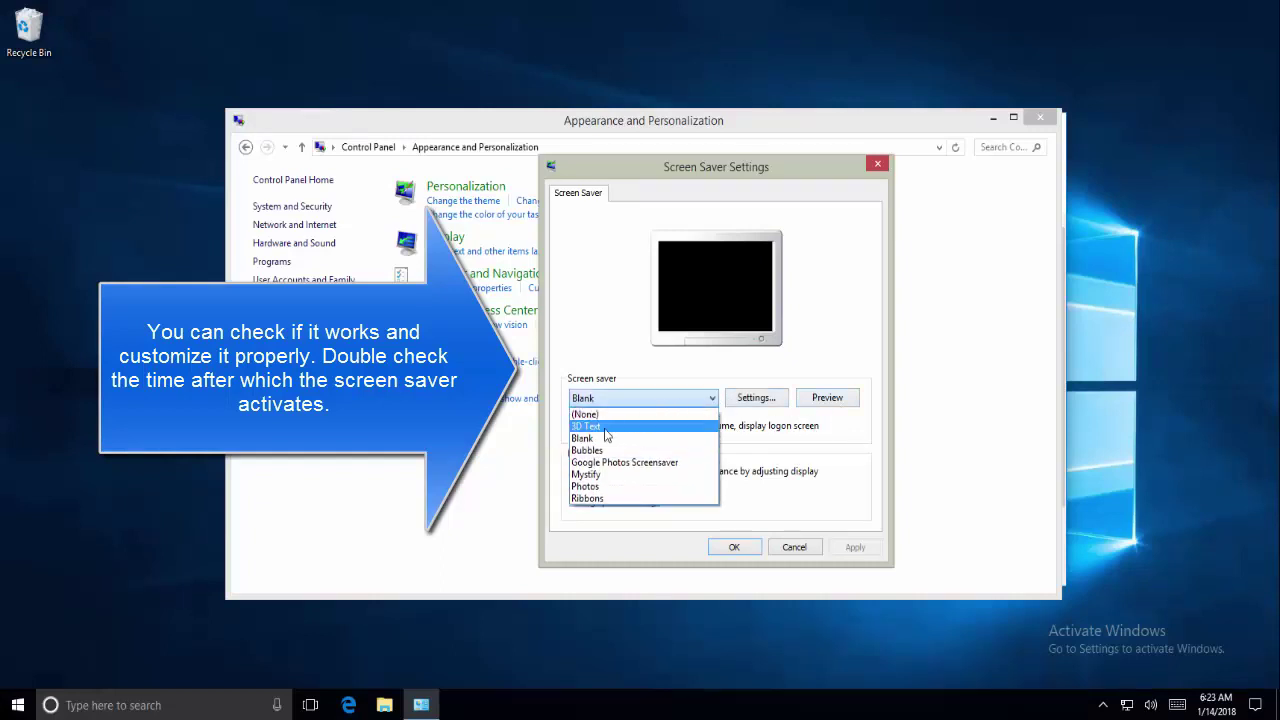
left_click(600, 450)
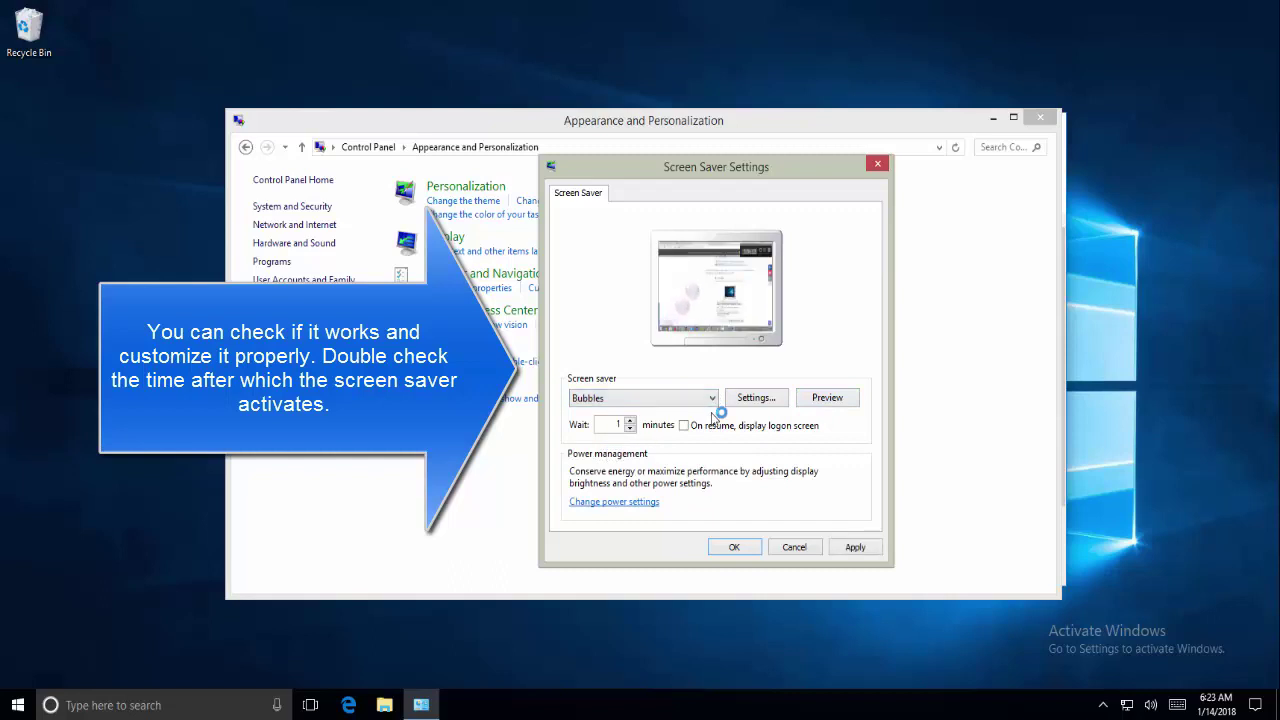
left_click(808, 402)
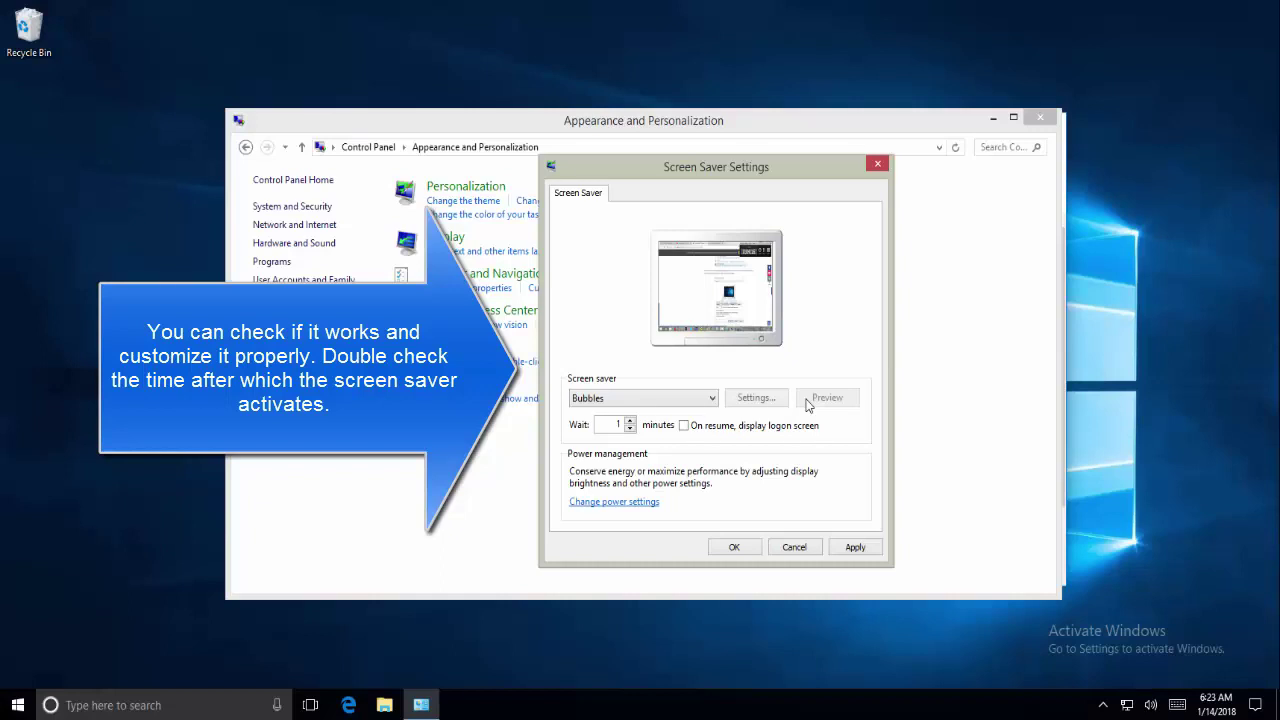
left_click(794, 546)
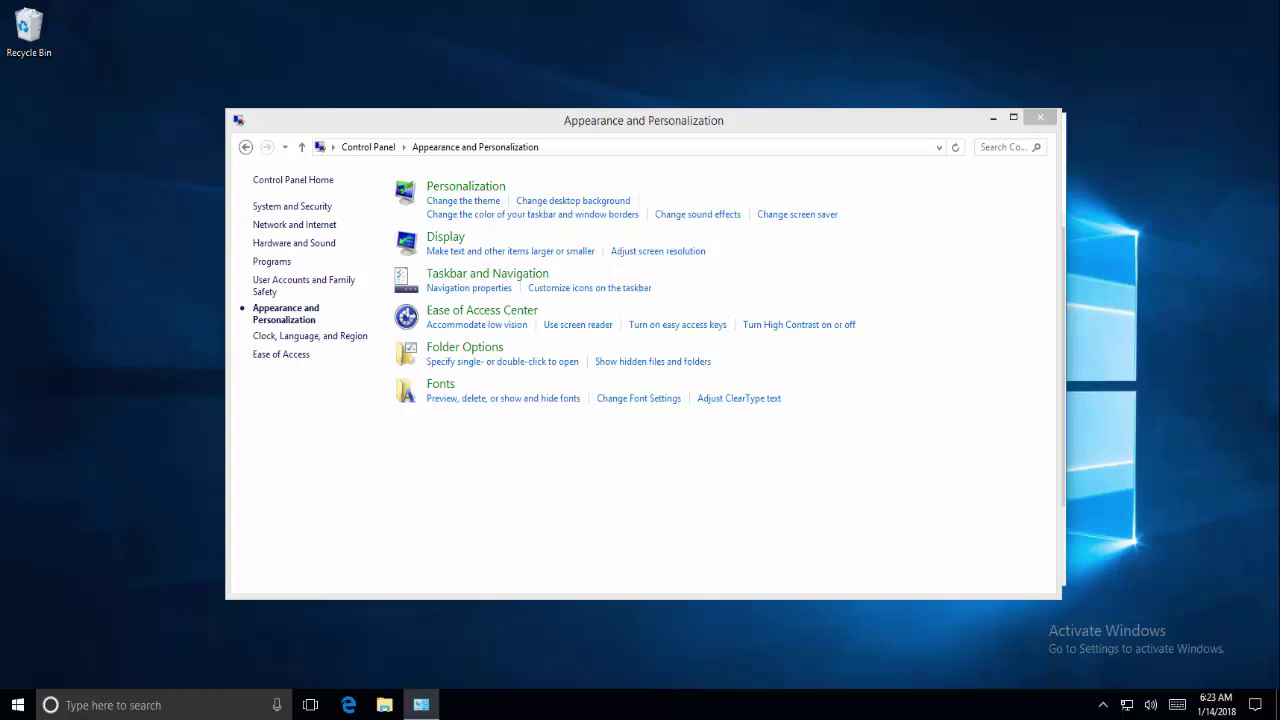
left_click(1040, 120)
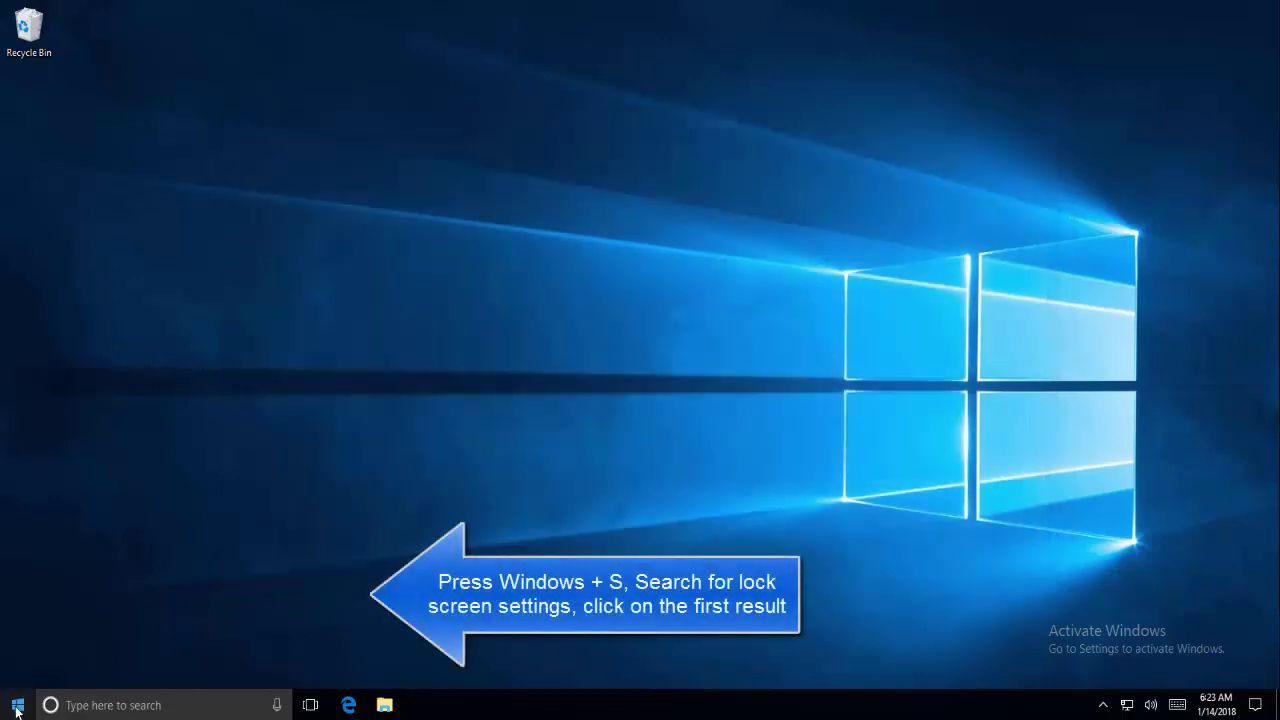
Search Windows for "lock screen settings" and open the matching system settings page.
left_click(17, 710)
left_click(952, 383)
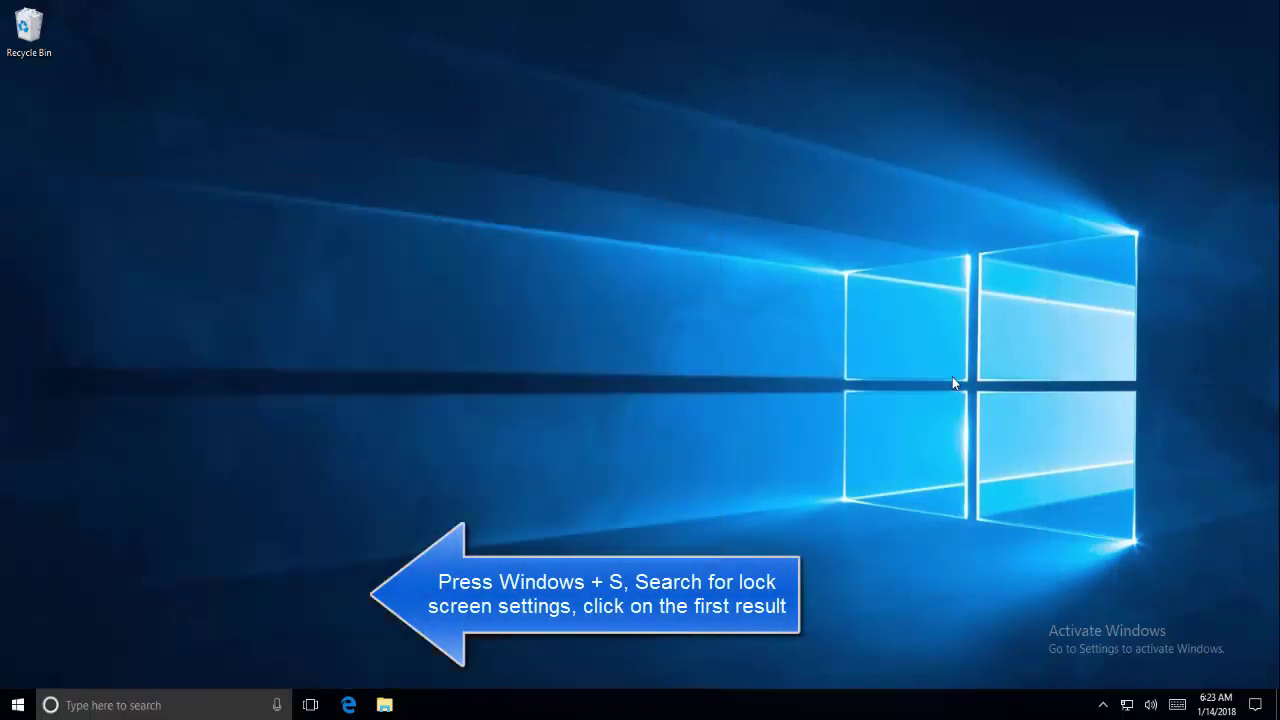
key("super+s")
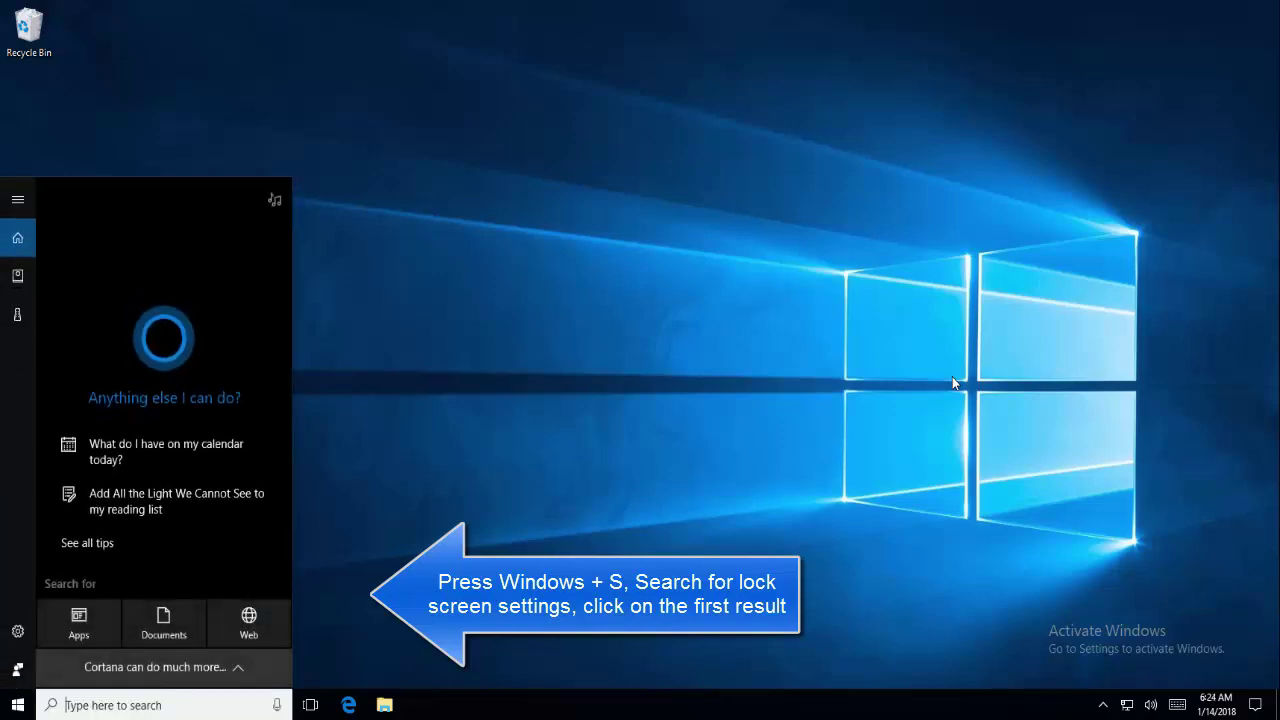
type("lock s")
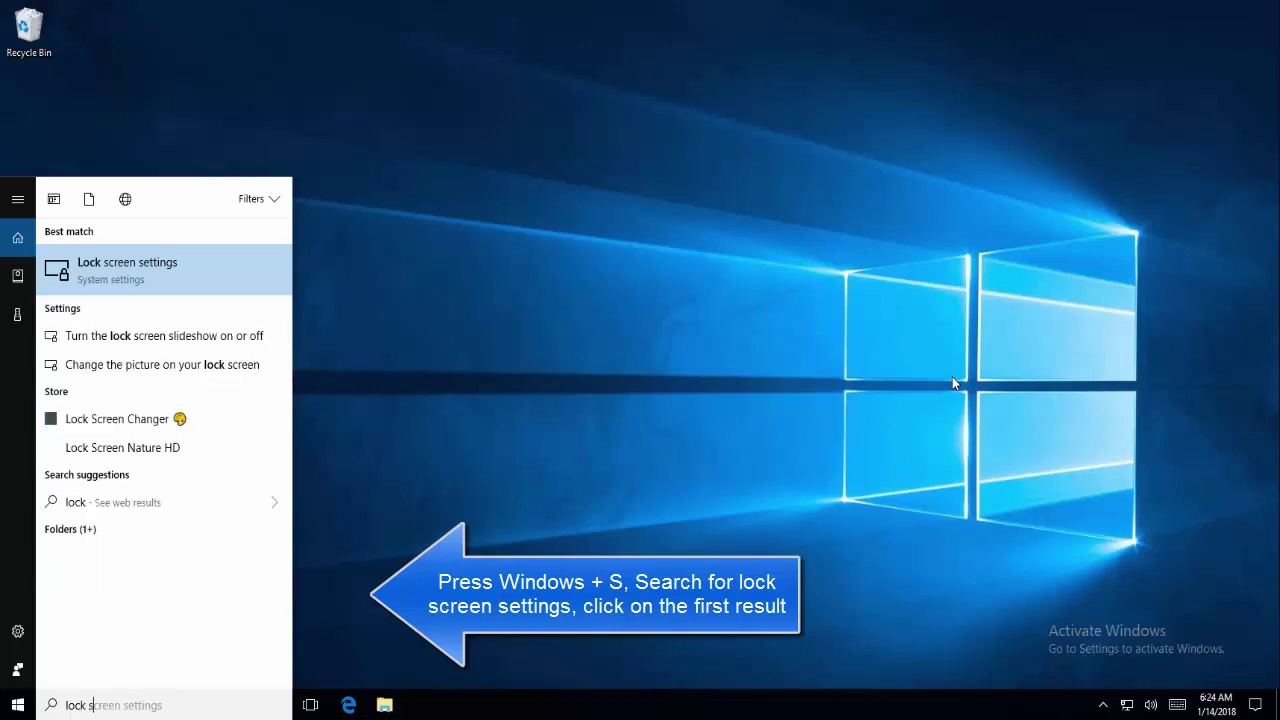
type("cree")
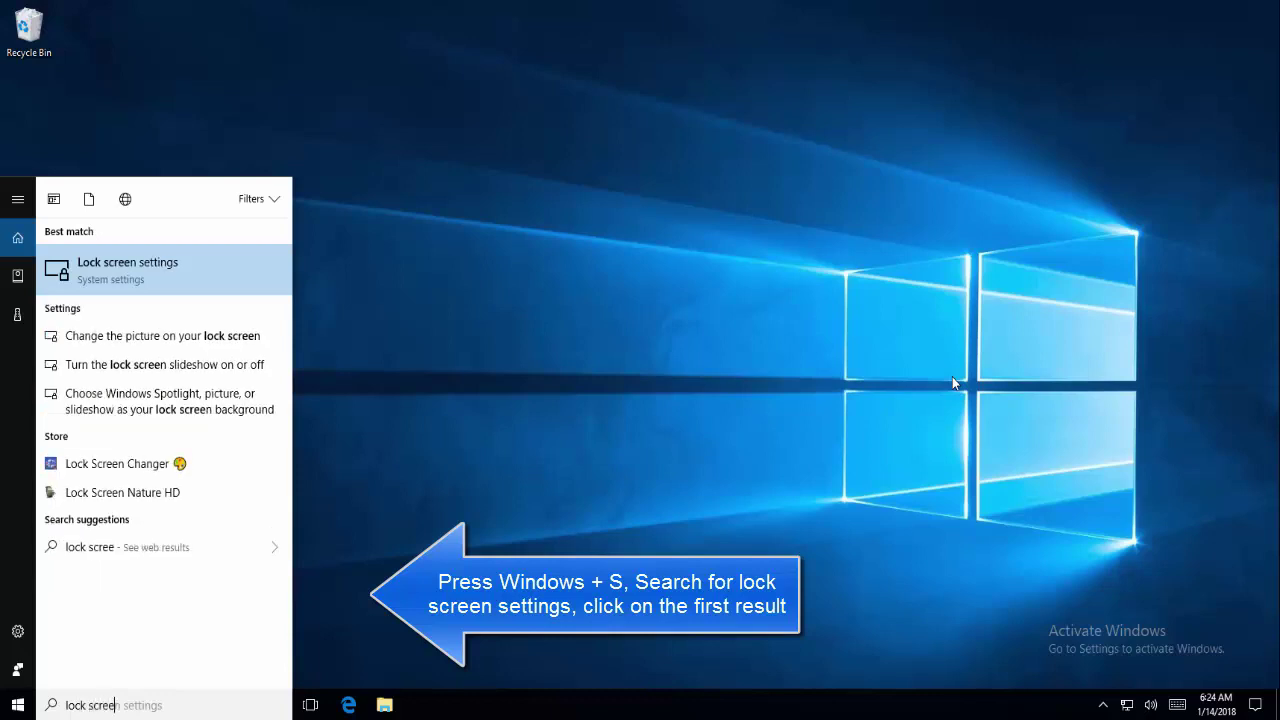
type("n sett")
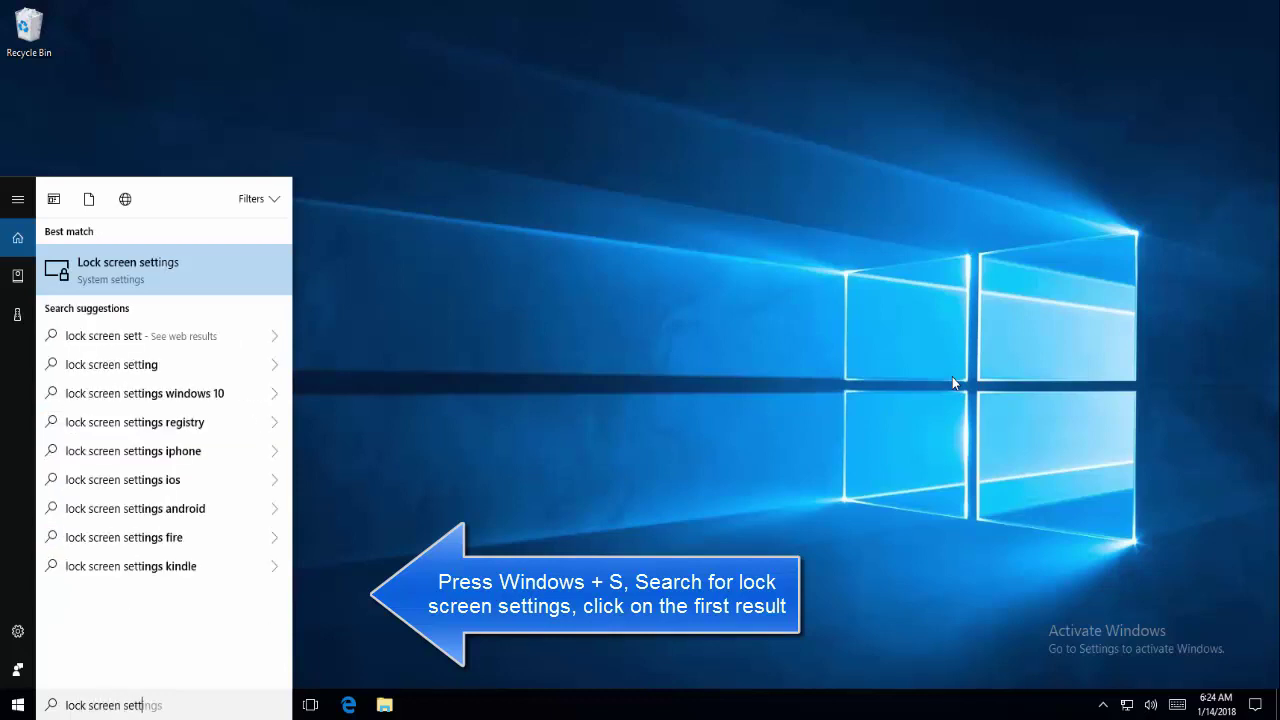
type("ing")
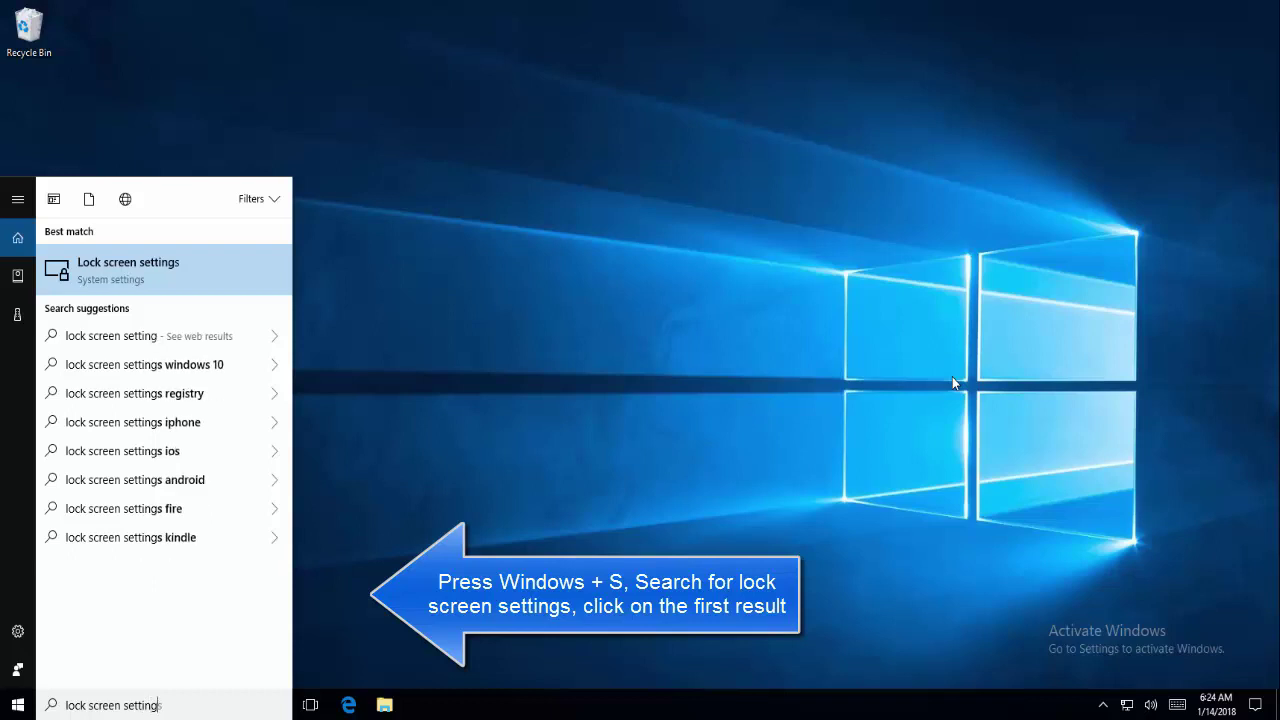
type("s")
left_click(112, 274)
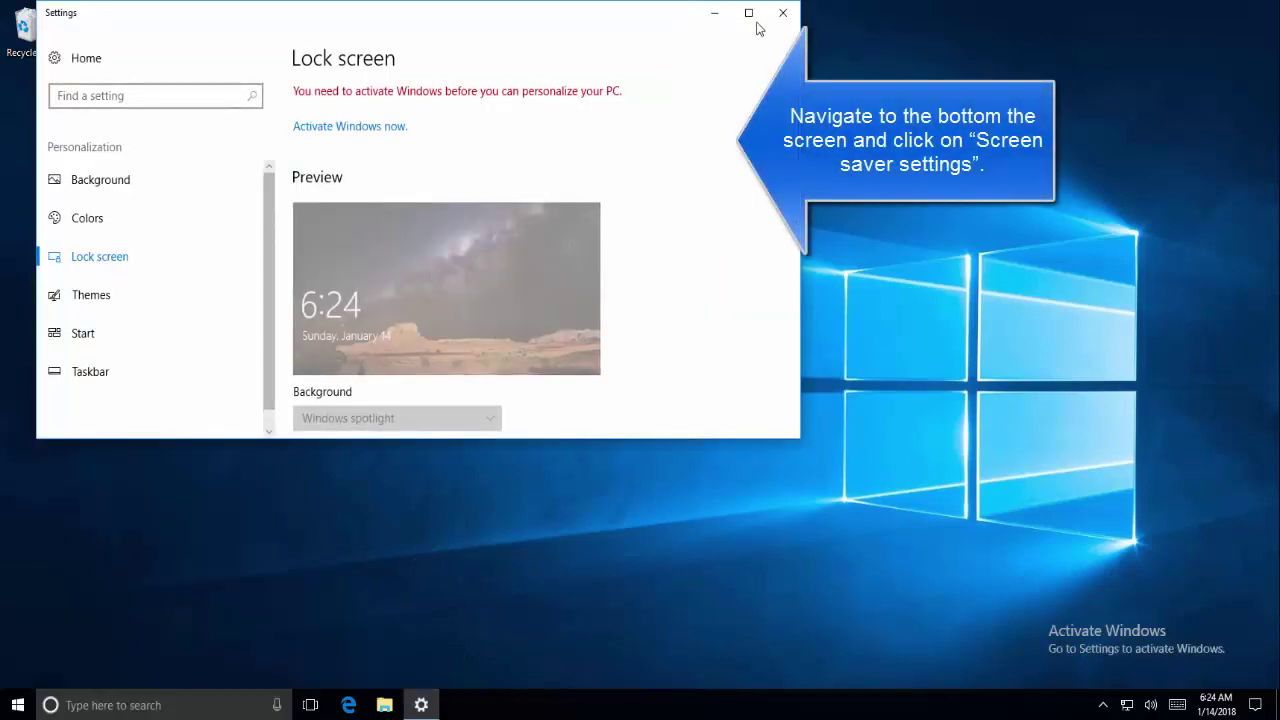
Maximize the lock screen settings, examine the options down to the screen saver settings link, and close the window.
left_click(748, 13)
scroll(778, 321, "down", 3)
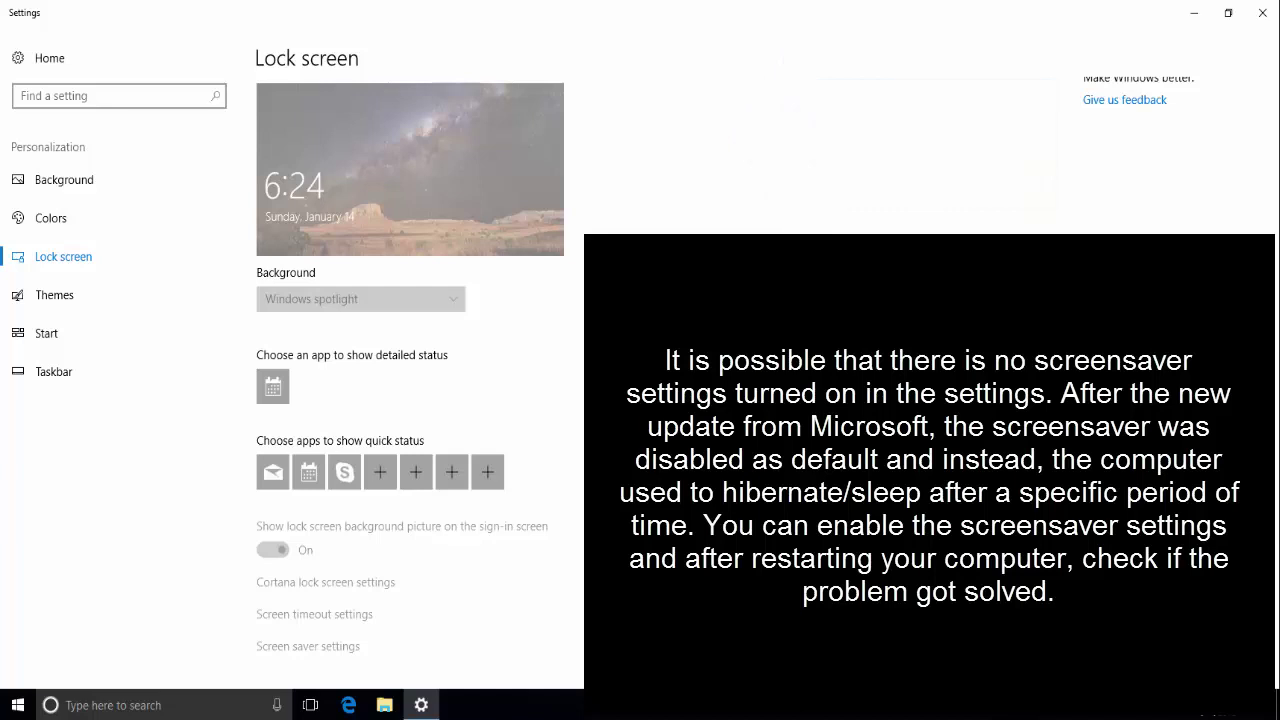
left_click(1263, 18)
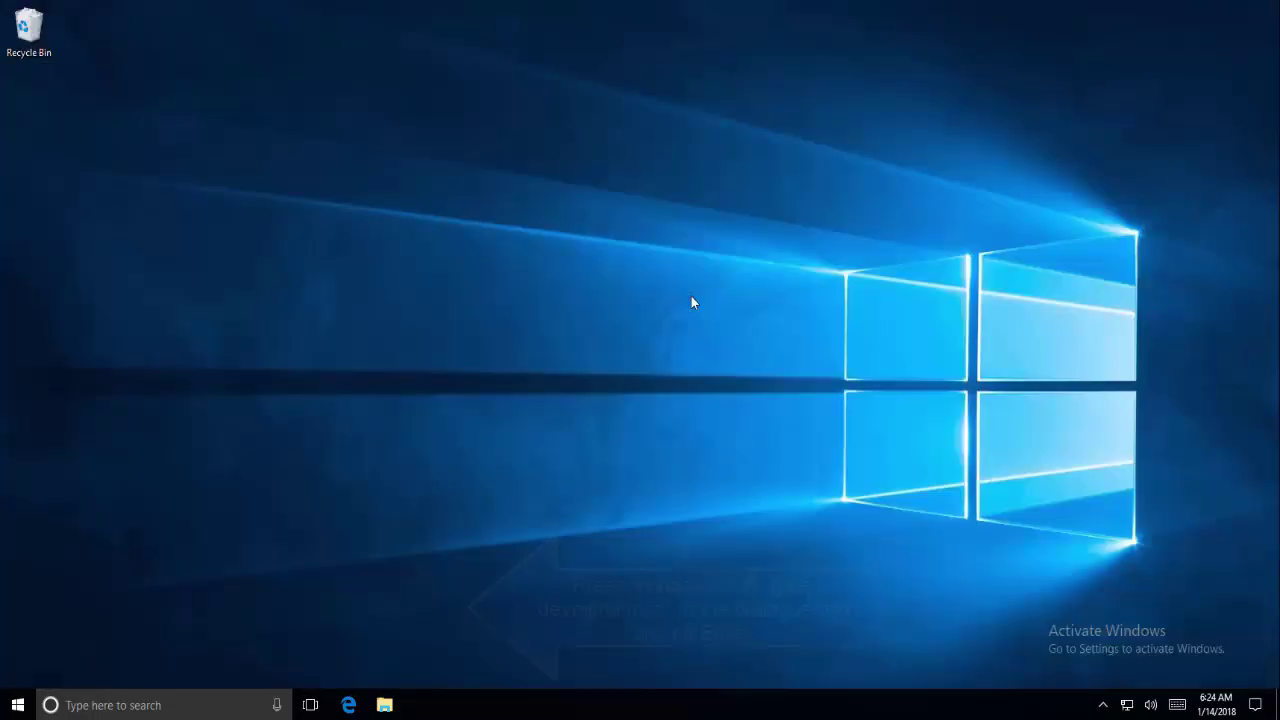
Open Device Manager by running the command devmgmt.msc.
key("super+r")
type("devmgmt")
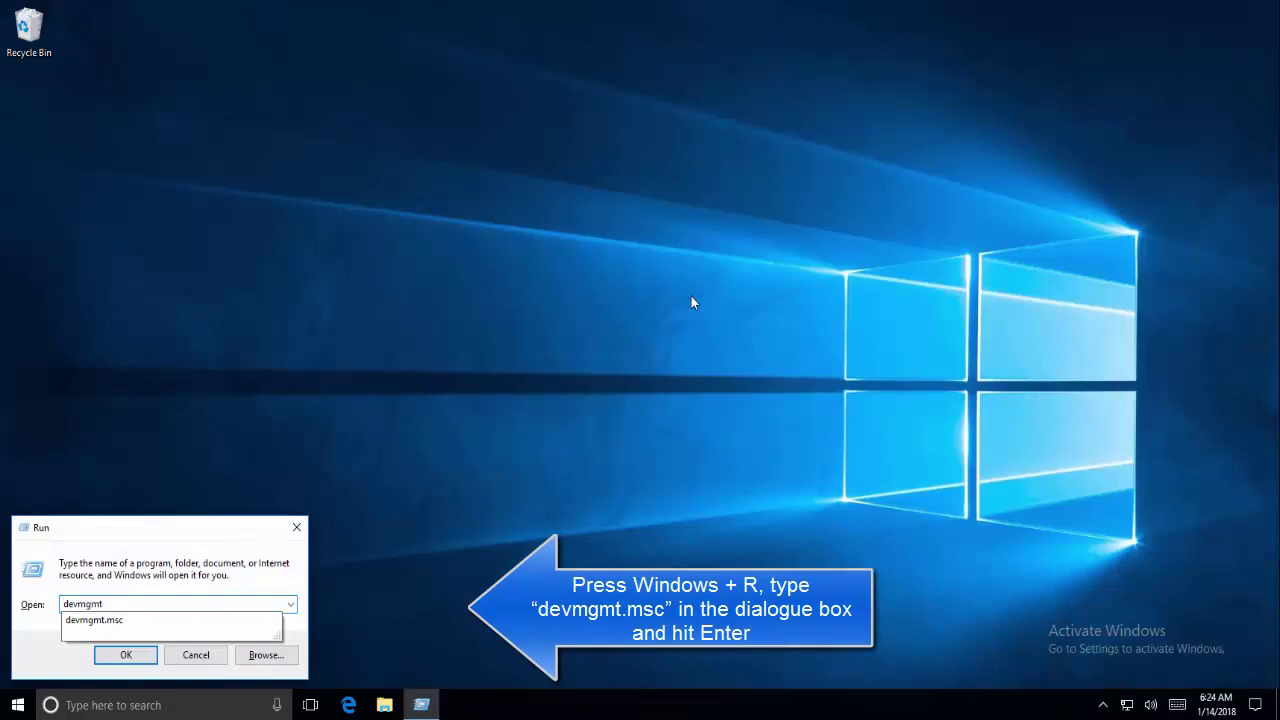
type(".msc")
key("Return")
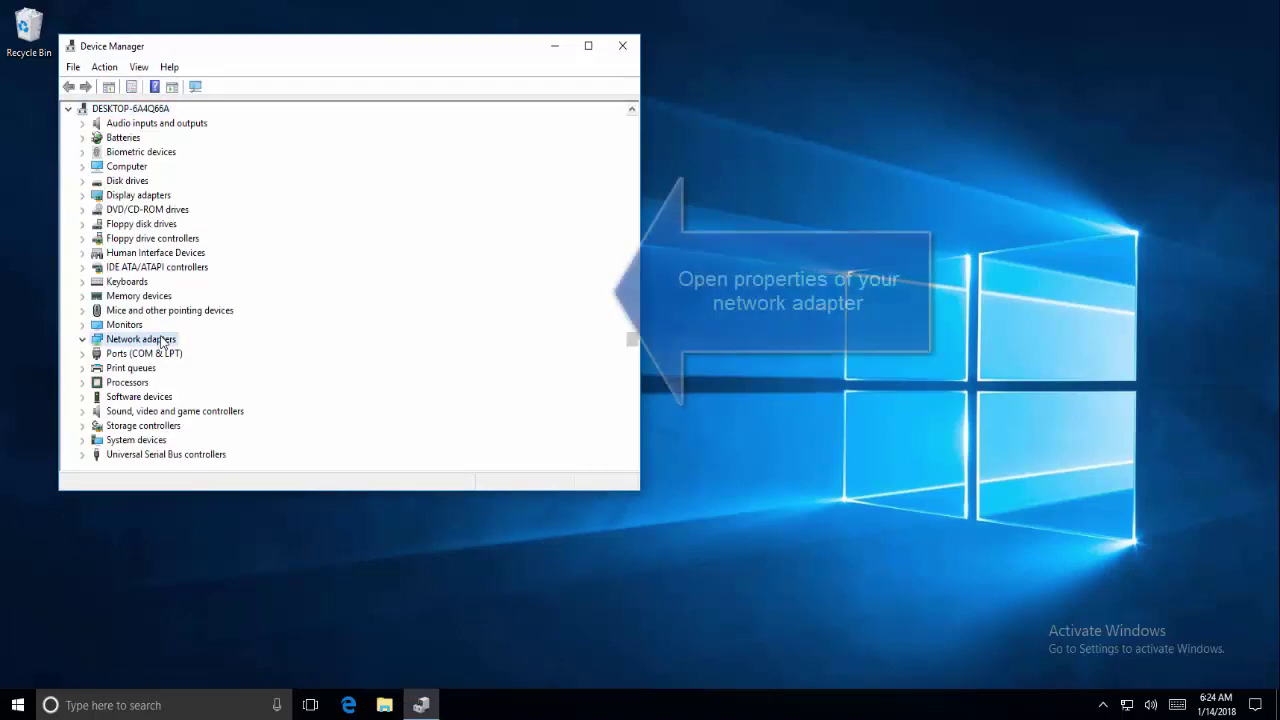
Expand the network adapters and open the properties of the Intel(R) 82574L Gigabit Network Connection.
double_click(158, 341)
left_click(182, 354)
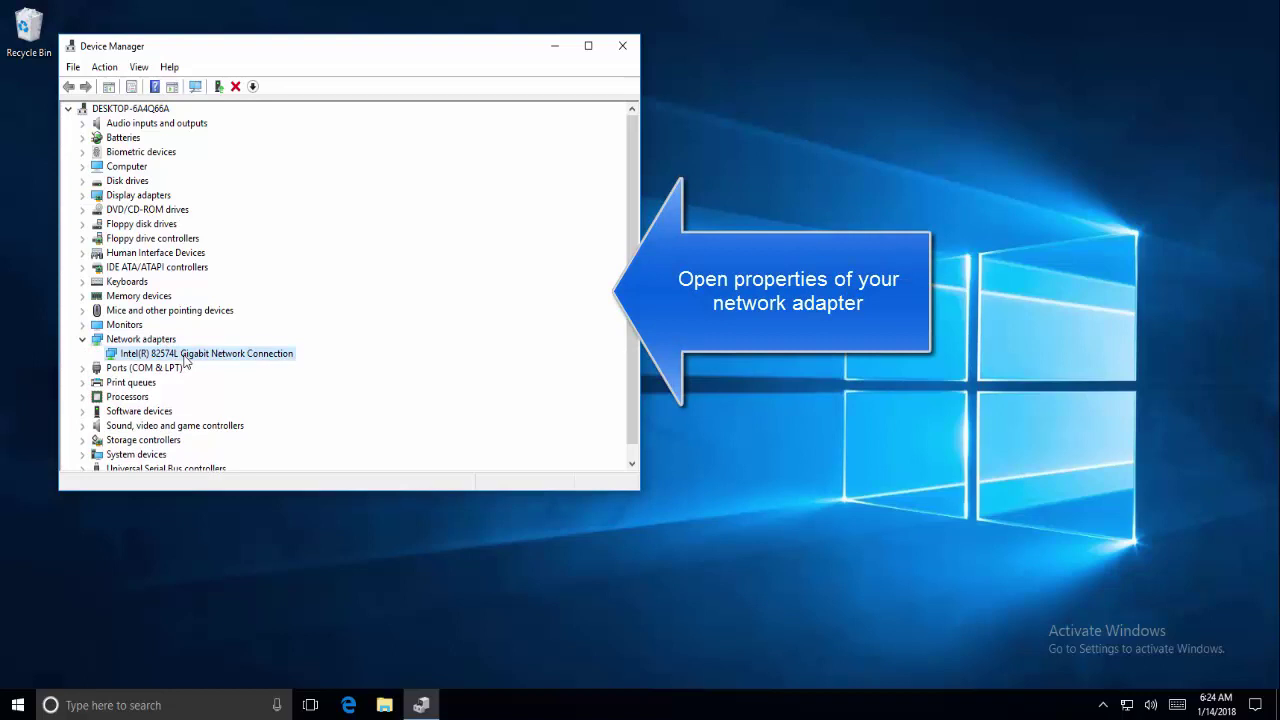
right_click(184, 358)
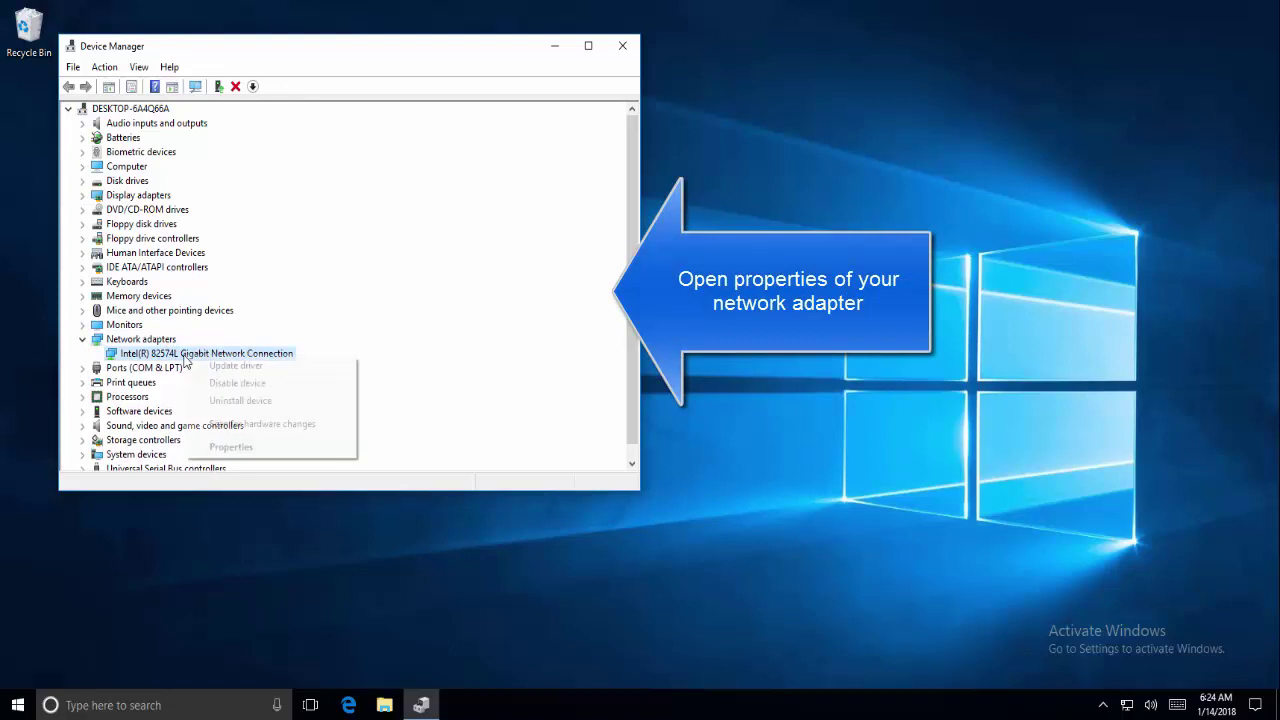
left_click(229, 446)
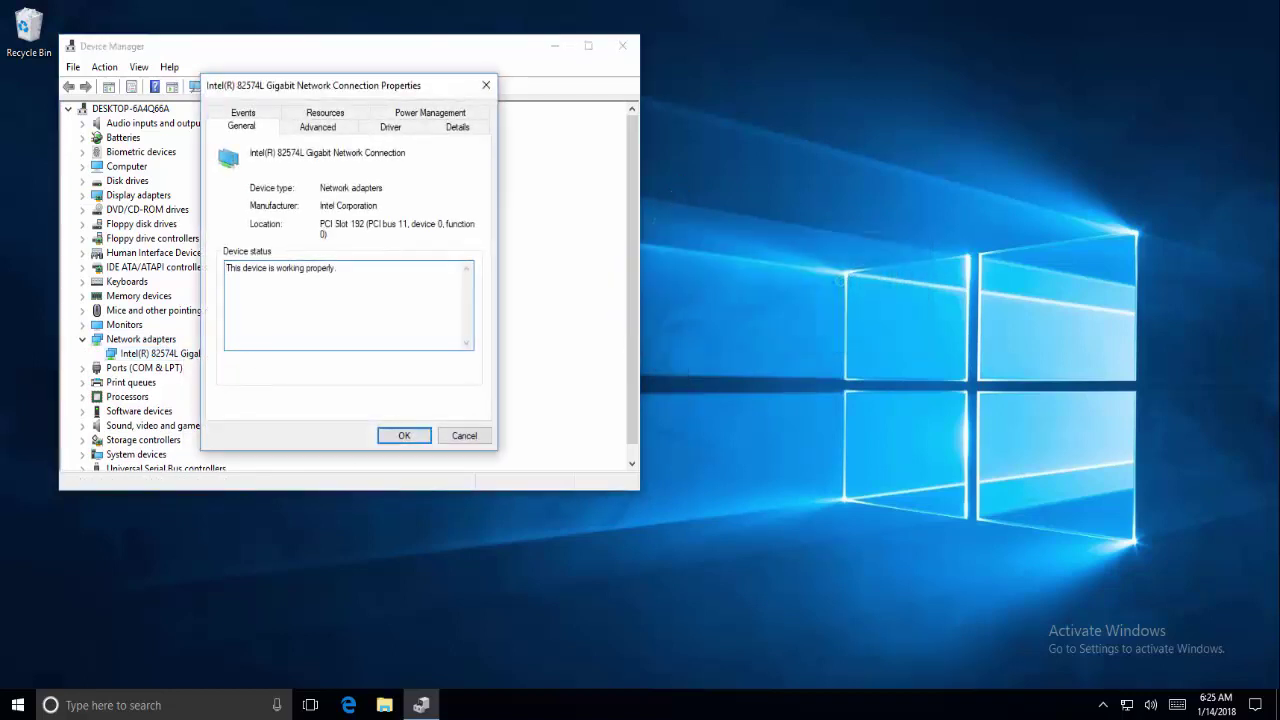
Check the adapter's power management options for waking the computer, cancel the properties and close Device Manager.
left_click(458, 124)
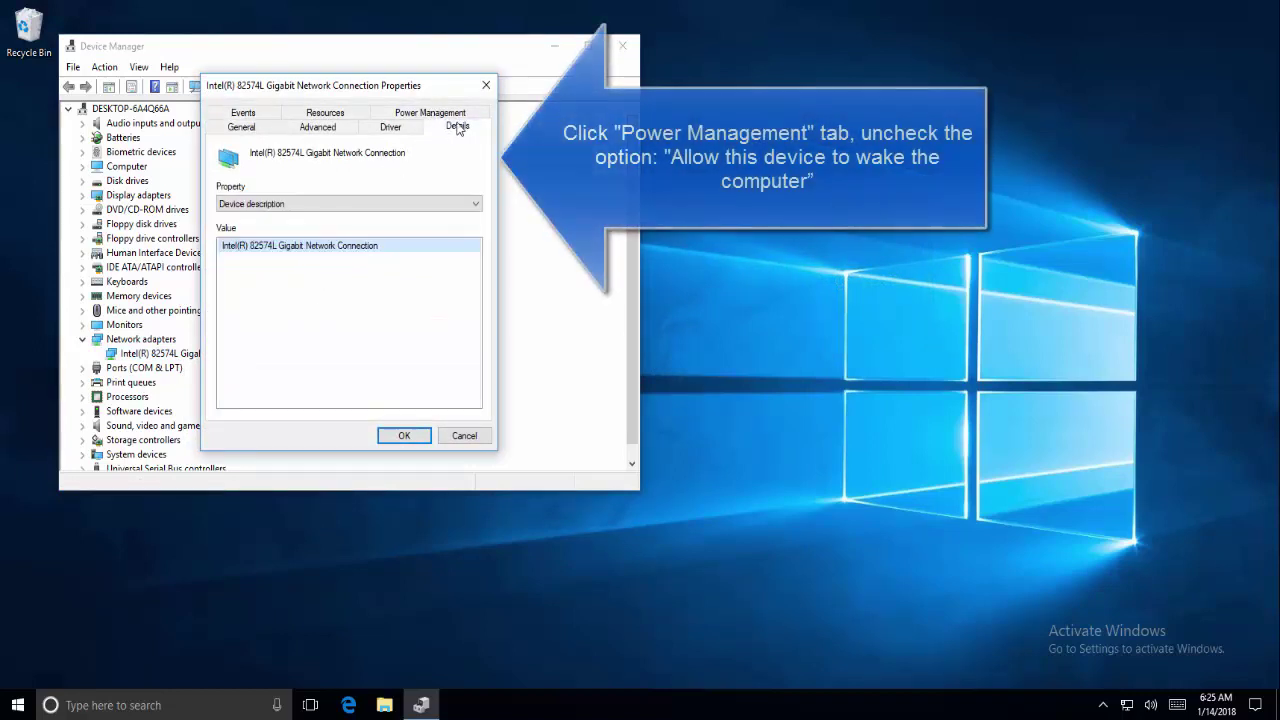
left_click(457, 116)
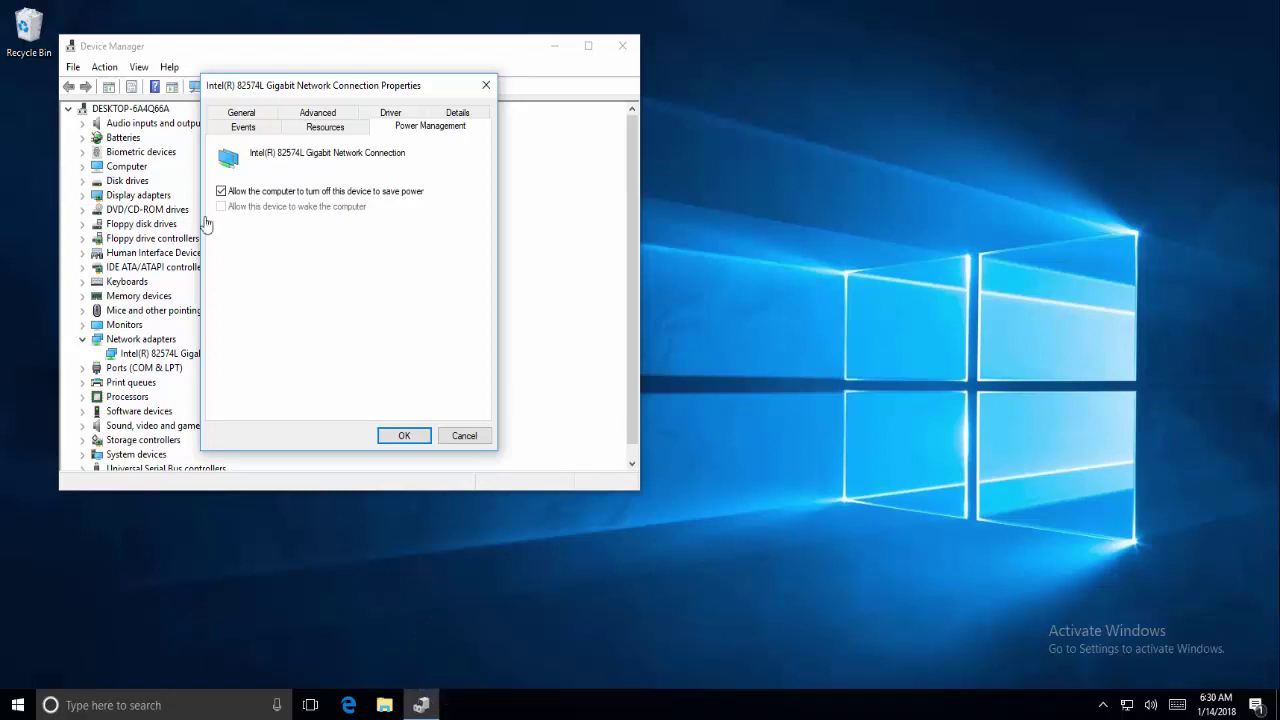
left_click(450, 440)
left_click(614, 50)
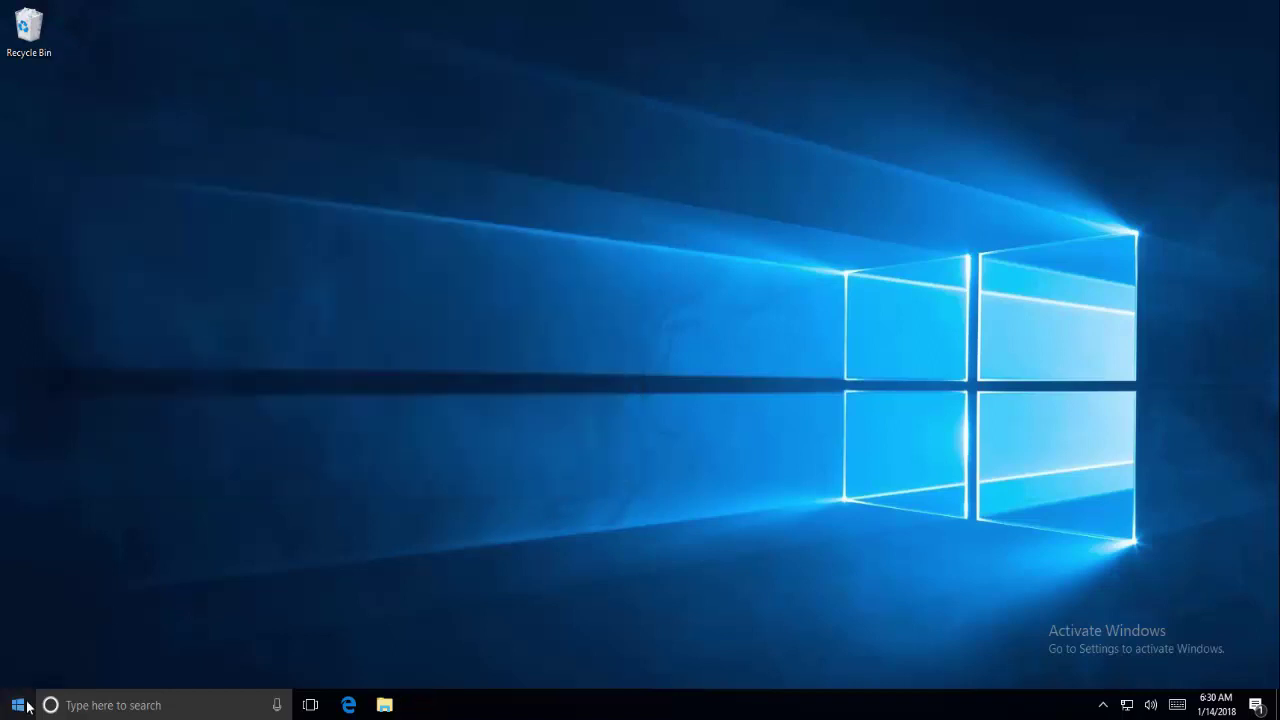
Restart the computer with the Update and restart option.
right_click(18, 705)
mouse_move(84, 667)
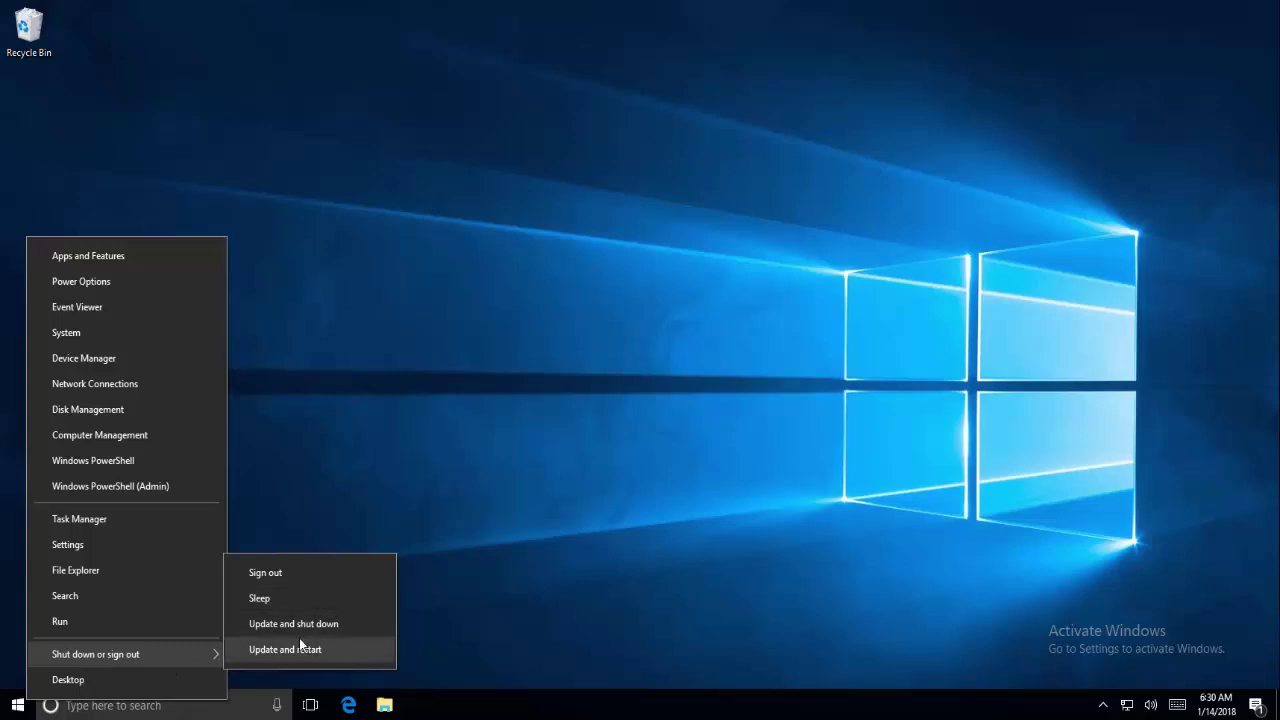
left_click(344, 649)
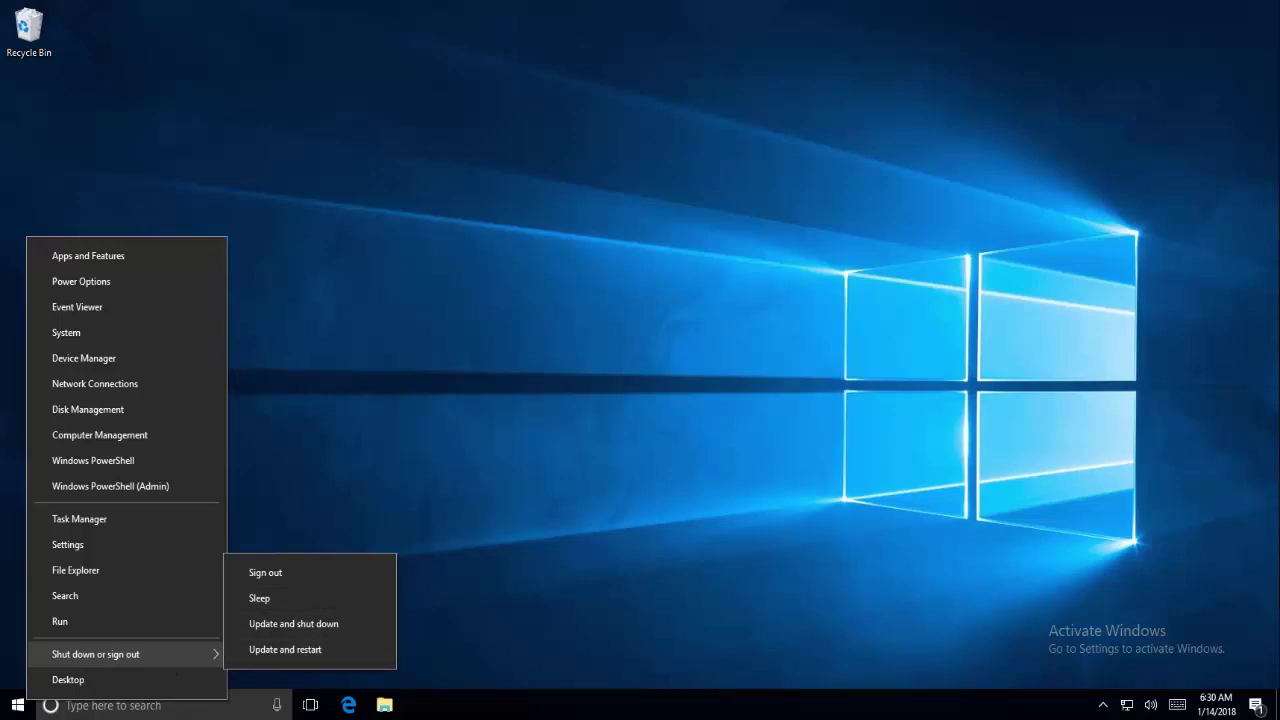